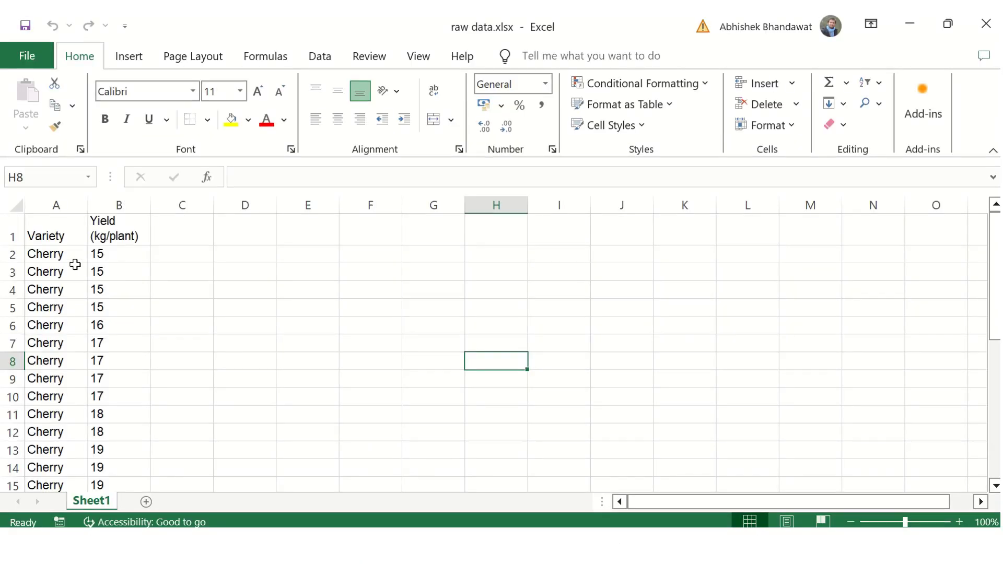
Scroll Sheet1's Cherry and Roma yield values down to row 31 and back up to the header
scroll(122, 258, "down", 2)
scroll(122, 258, "down", 5)
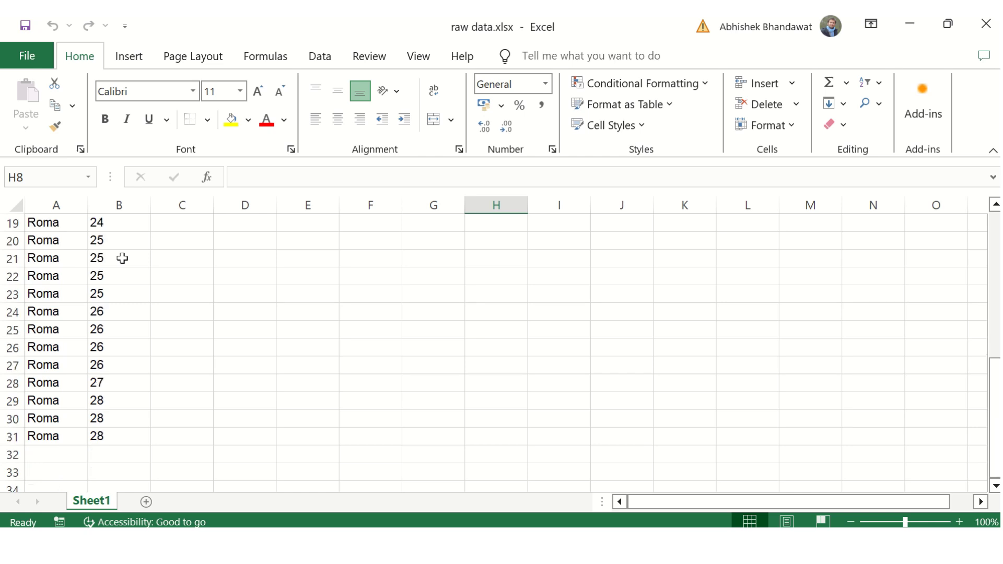
scroll(114, 400, "up", 3)
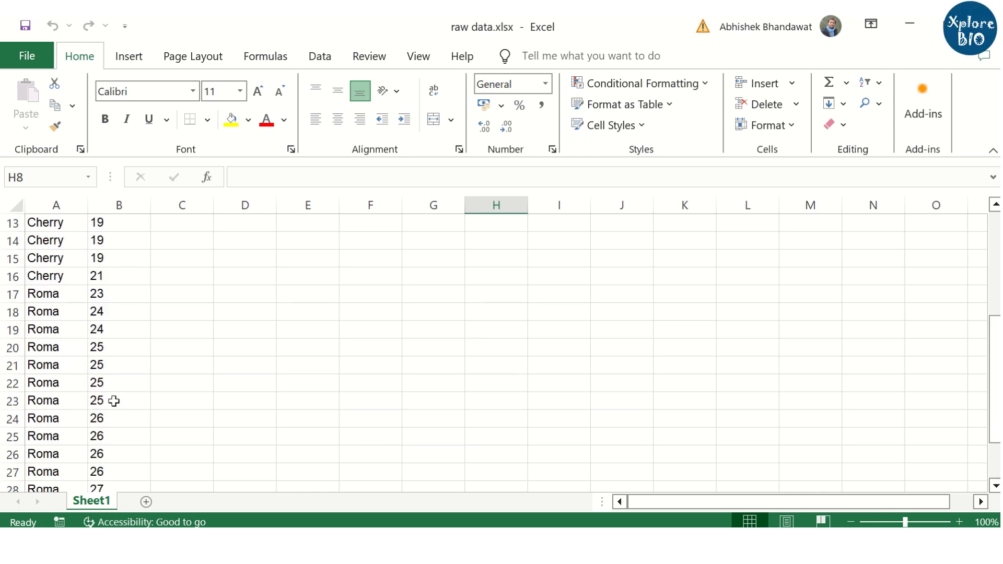
scroll(214, 407, "up", 3)
scroll(218, 404, "up", 1)
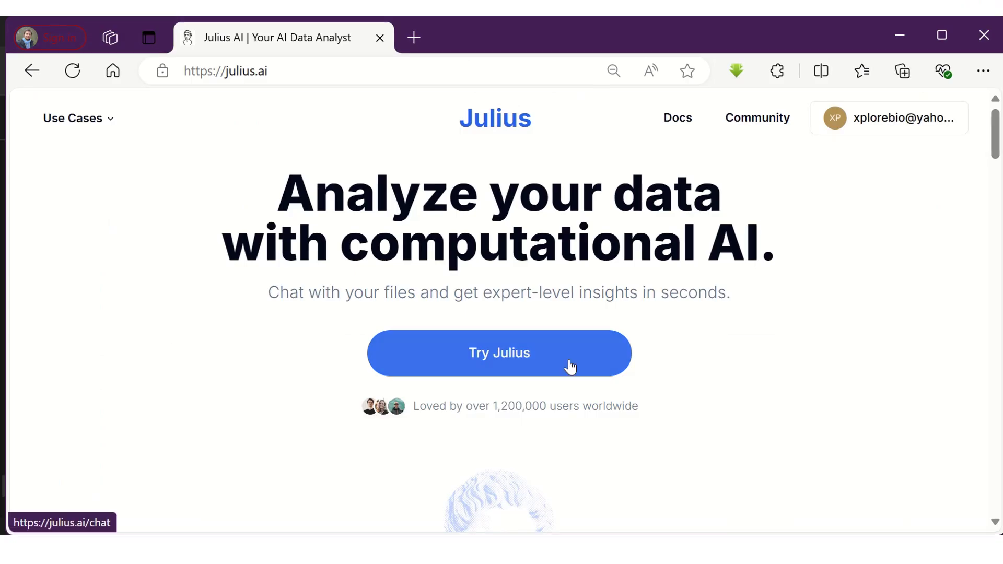
Start a Julius chat and choose to upload a file from this computer
left_click(570, 367)
scroll(575, 352, "down", 2)
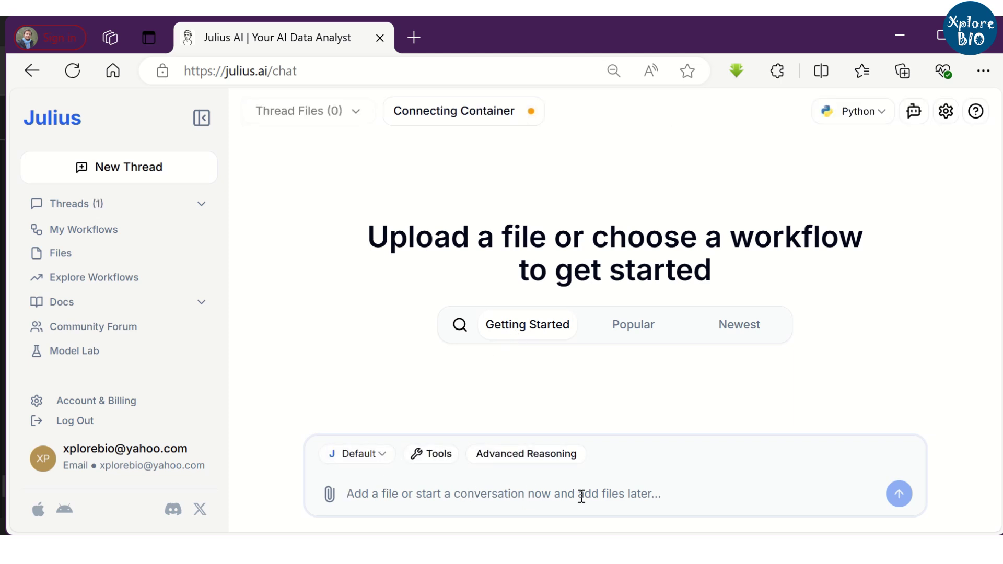
left_click(329, 494)
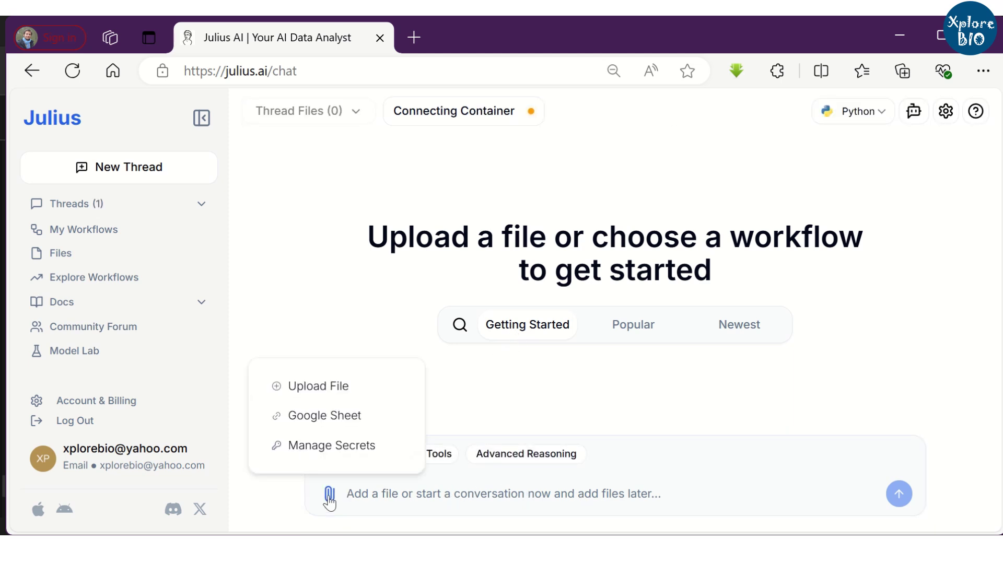
left_click(326, 387)
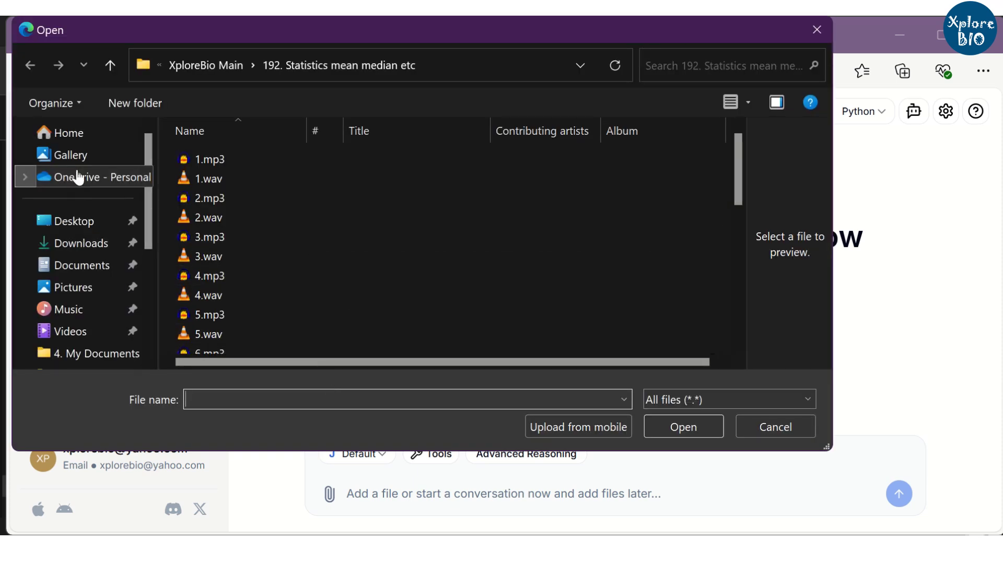
Upload raw data.xlsx from the '193. Mean median mode using AI' folder
left_click(219, 71)
scroll(293, 235, "down", 1)
double_click(251, 312)
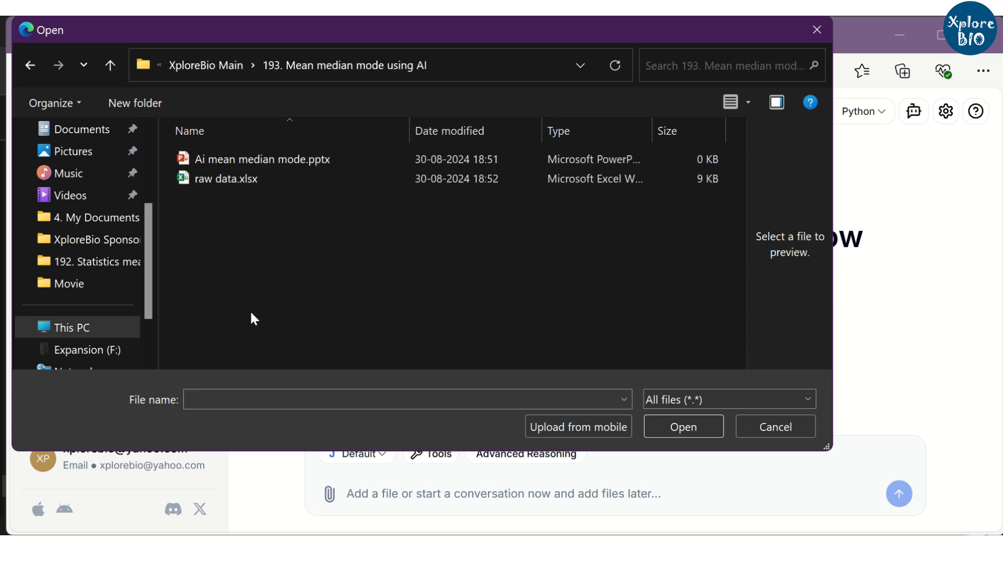
left_click(249, 177)
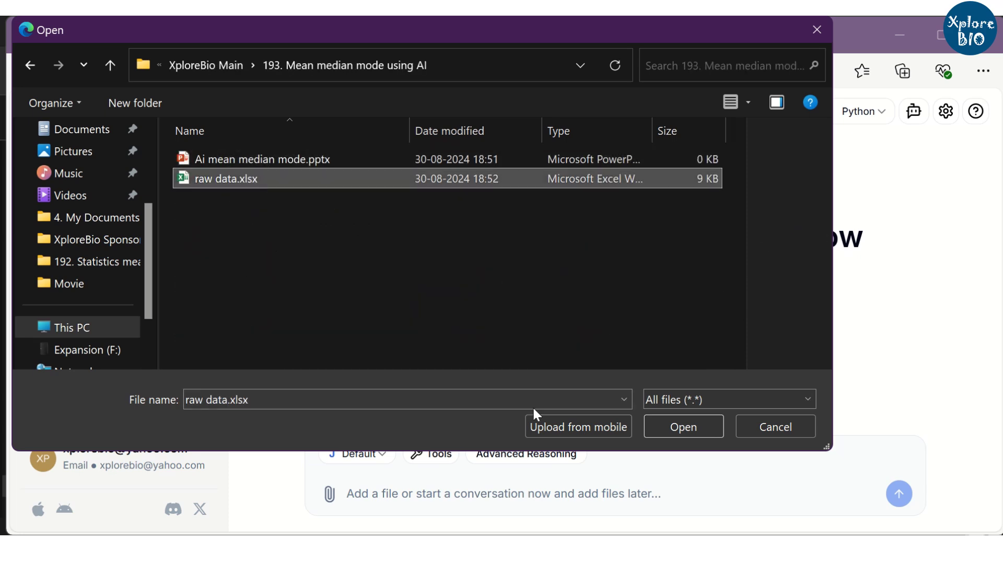
left_click(672, 438)
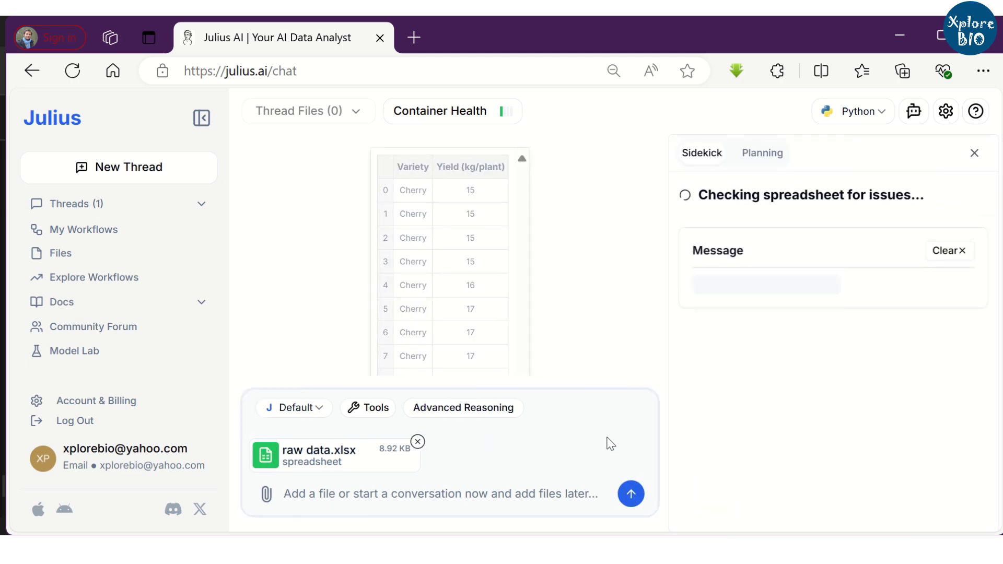
Paste the request for per-variety yield mean, median, mode, range, variance and standard deviation
type("This is the yield data of 15 sampled individuals each of Cherry and Roma varieties of tomatoes from a population of 100 individuals. Calculate mean, median, mode, range, variance and standard deviation for each tomato variety.")
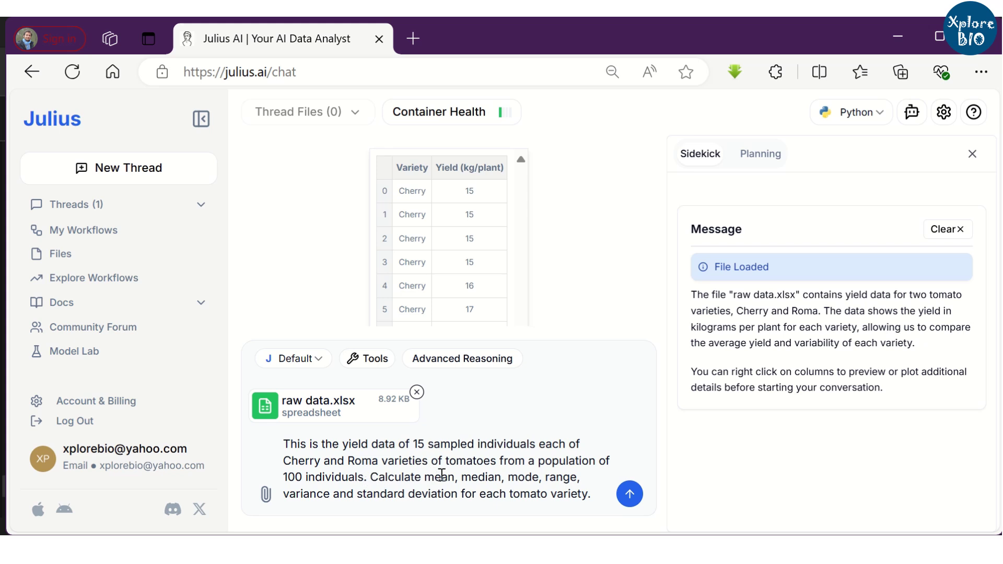
left_click_drag(424, 477, 591, 497)
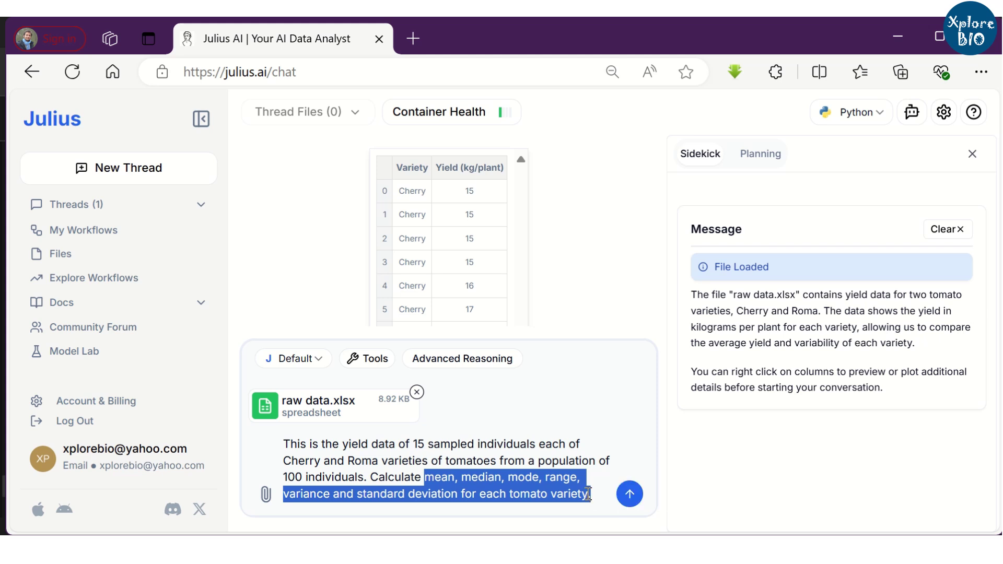
Send the statistics request and review the generated code, per-variety results and insights
left_click(630, 499)
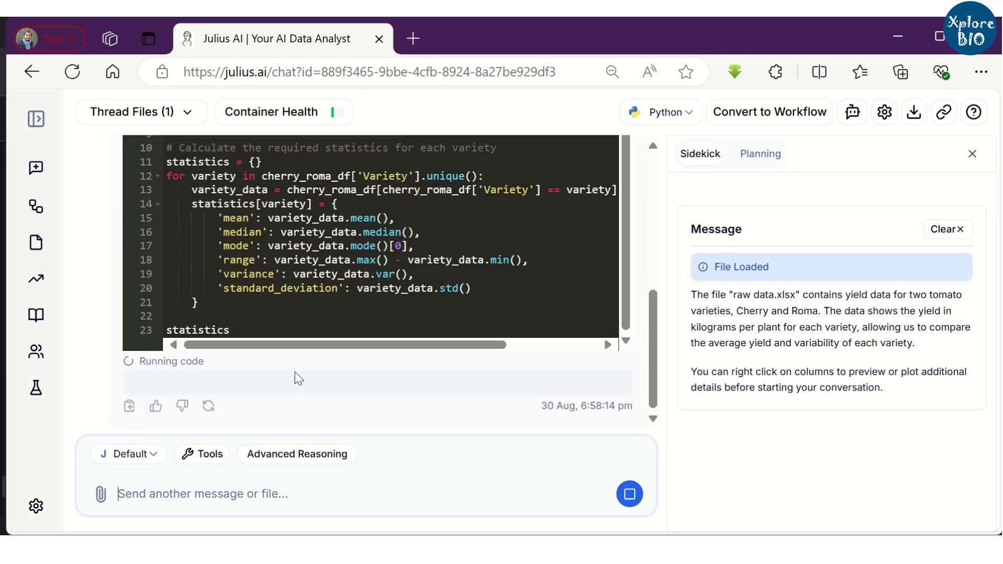
scroll(527, 223, "down", 4)
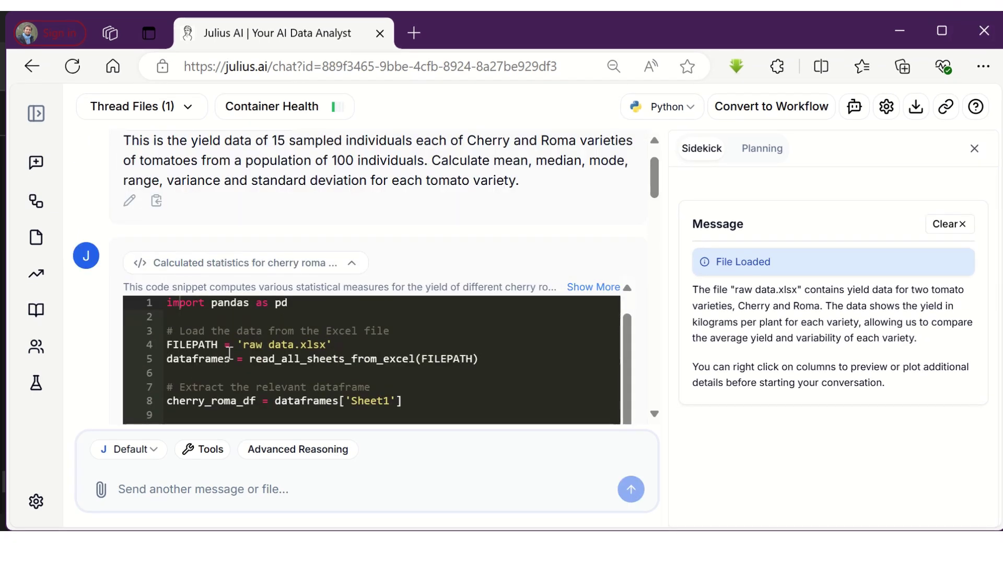
scroll(386, 332, "down", 8)
scroll(388, 341, "down", 10)
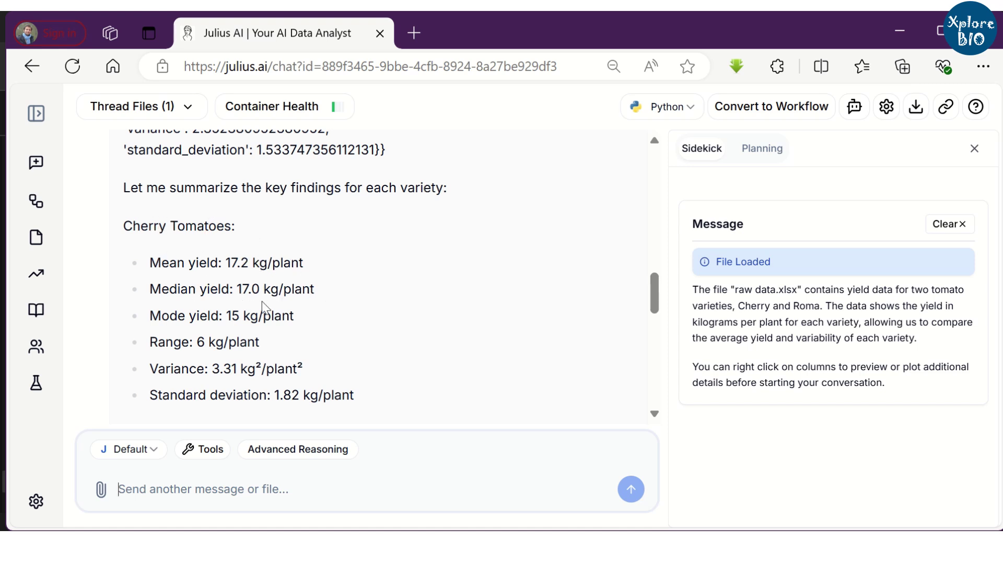
scroll(321, 313, "down", 2)
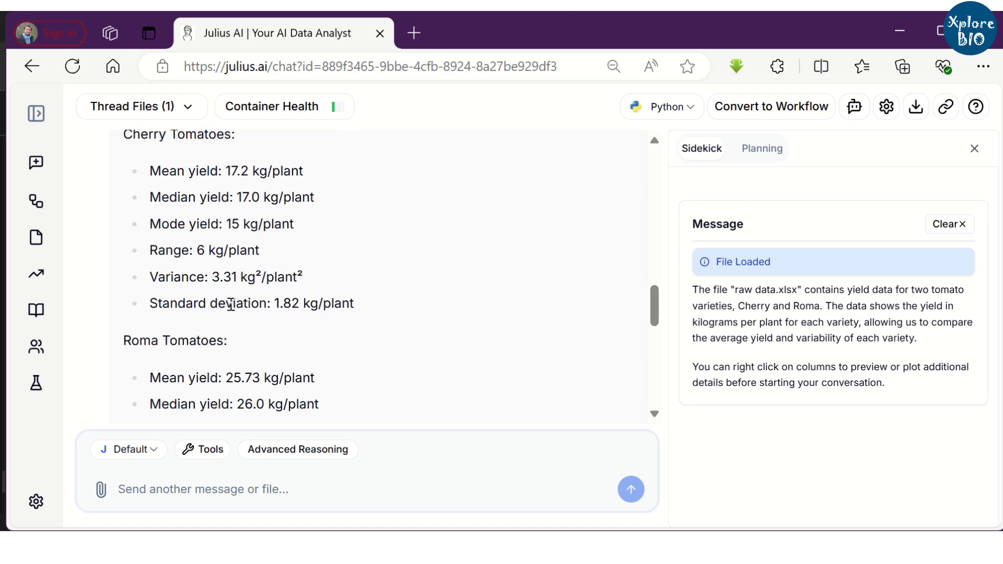
scroll(231, 304, "down", 4)
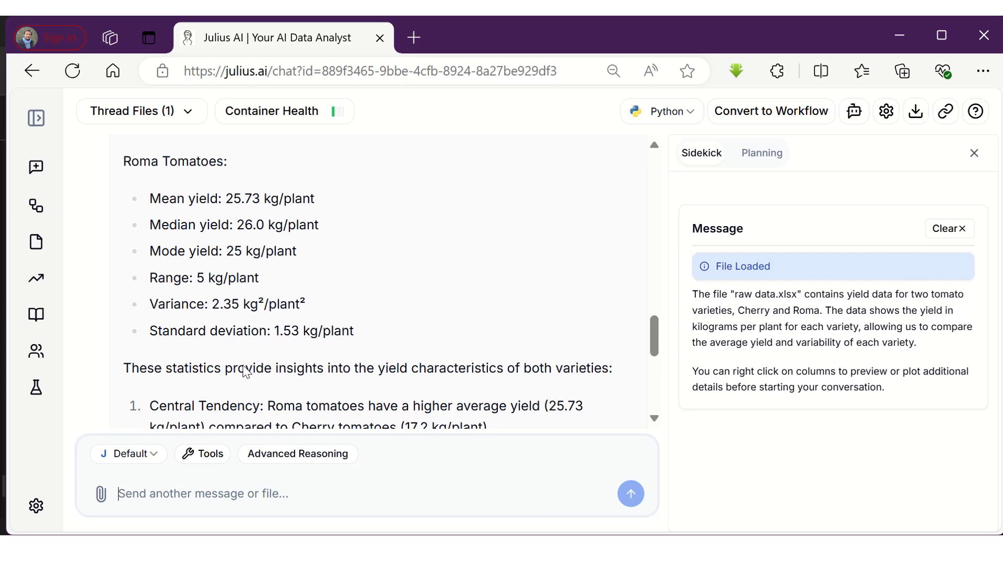
scroll(246, 372, "down", 6)
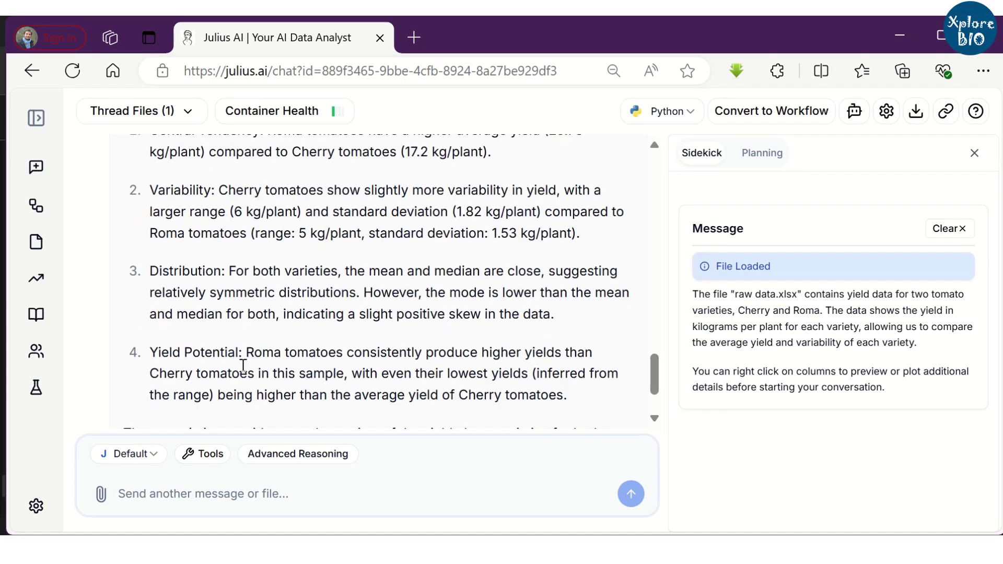
scroll(243, 365, "up", 2)
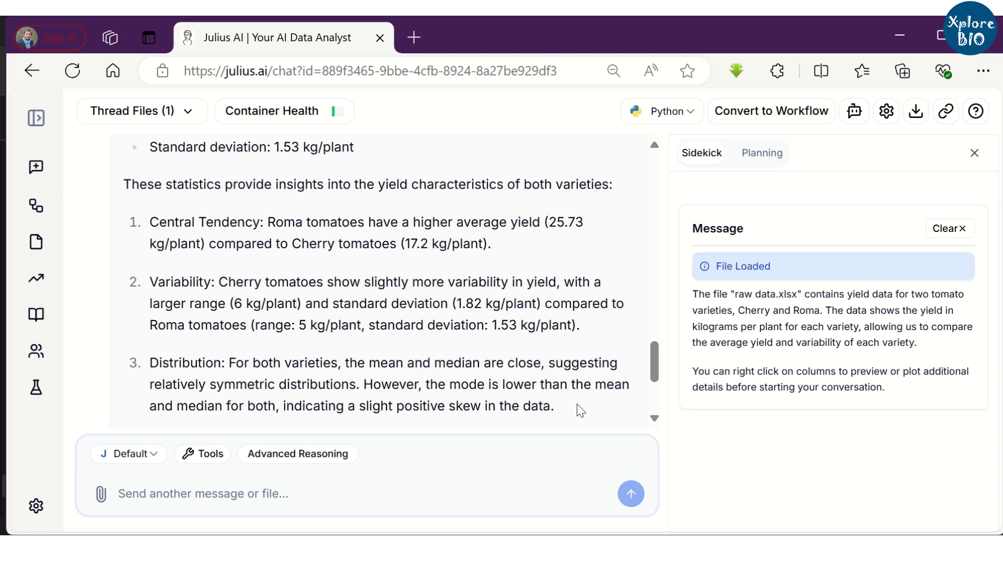
scroll(577, 405, "down", 2)
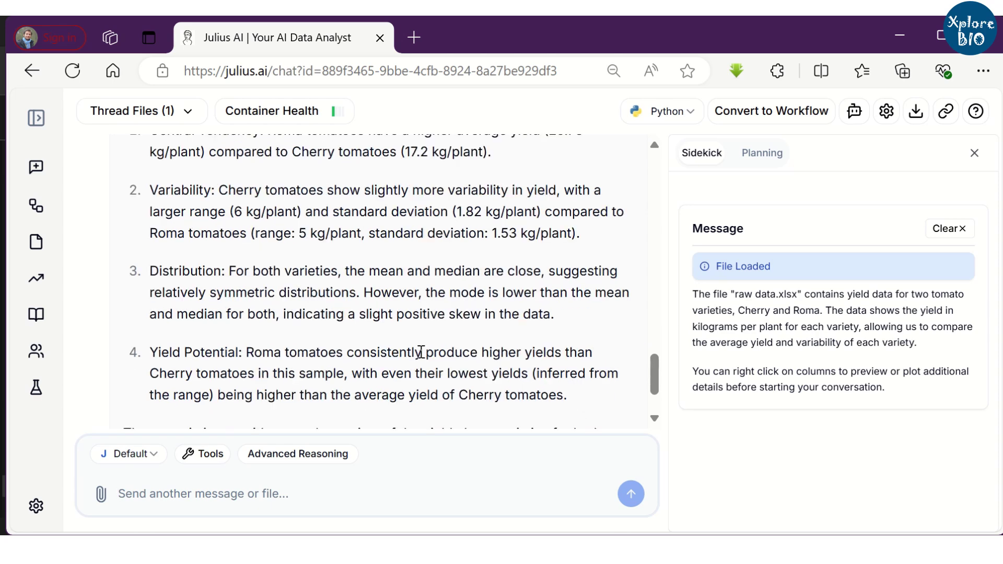
scroll(565, 379, "down", 2)
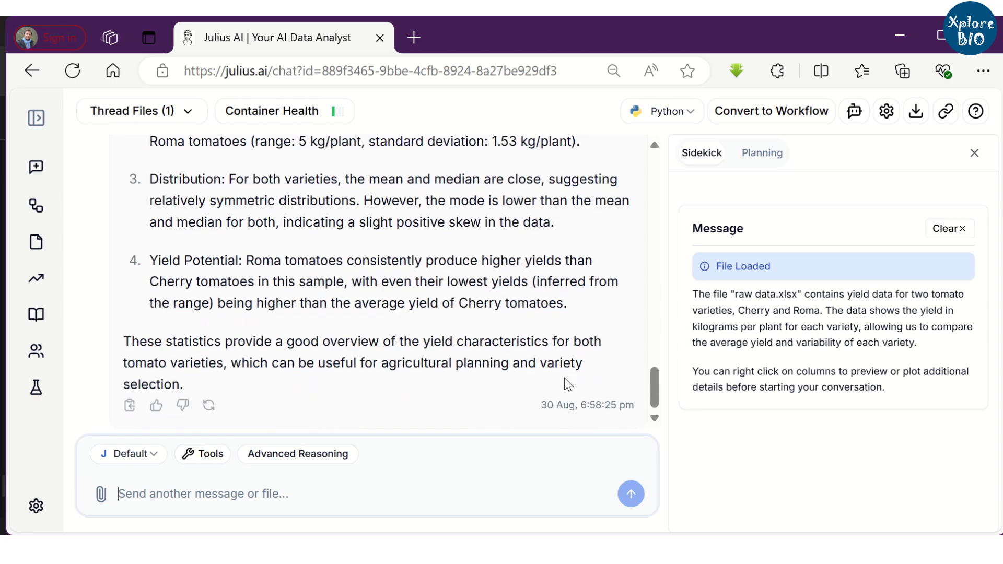
Copy Julius's tomato yield statistics reply and paste it into the blank Word document
left_click(130, 405)
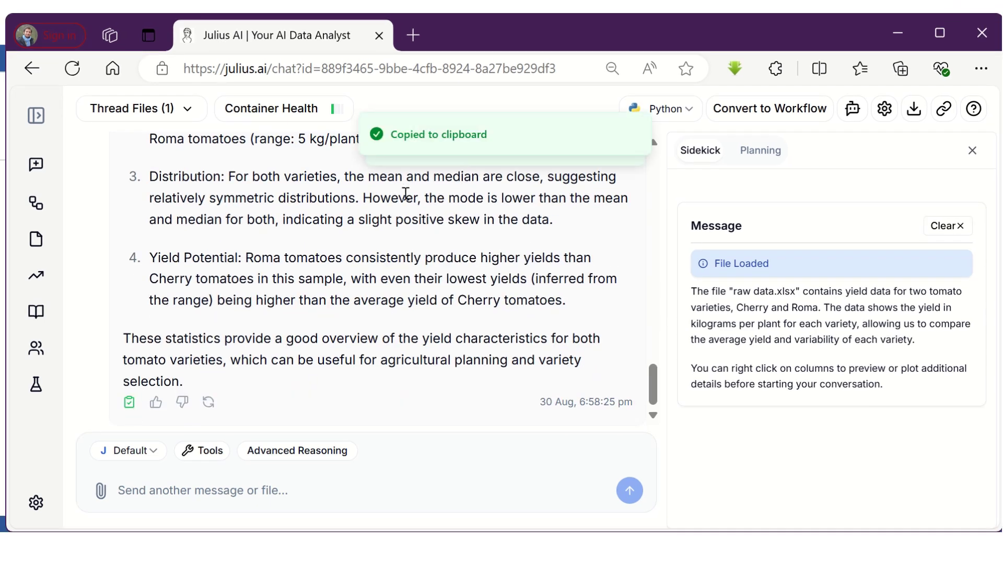
key("alt+Tab")
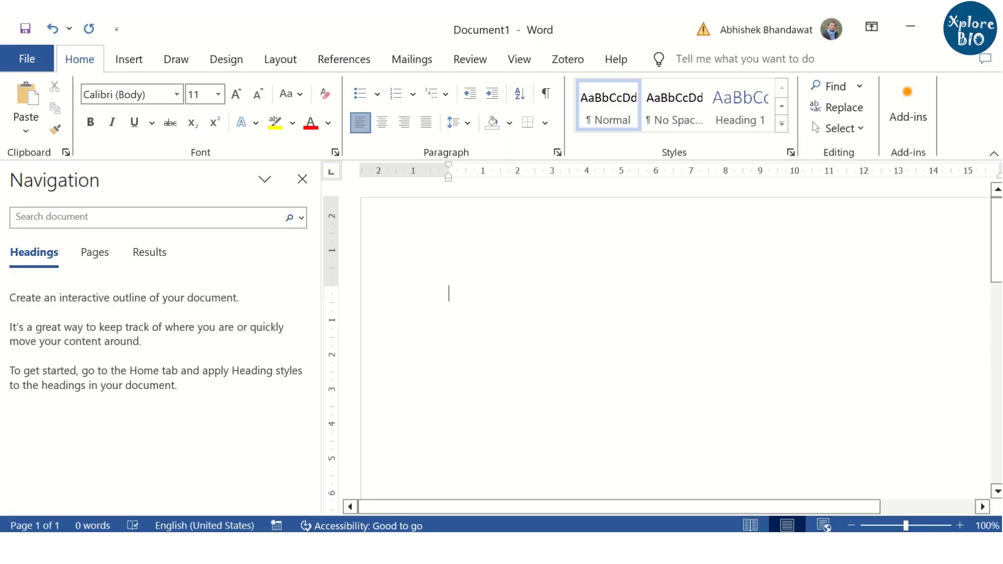
key("ctrl+v")
scroll(528, 324, "up", 6)
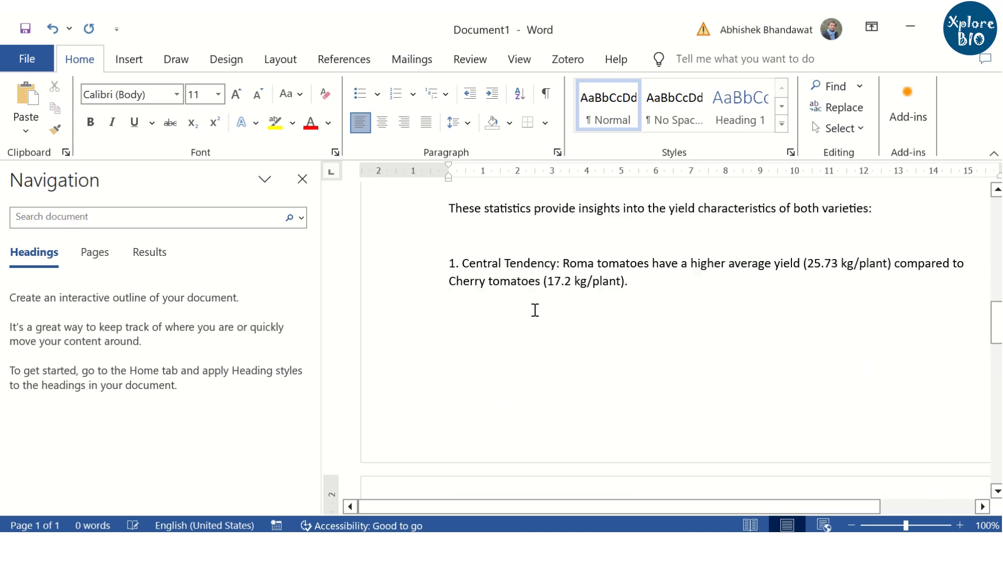
scroll(535, 310, "up", 10)
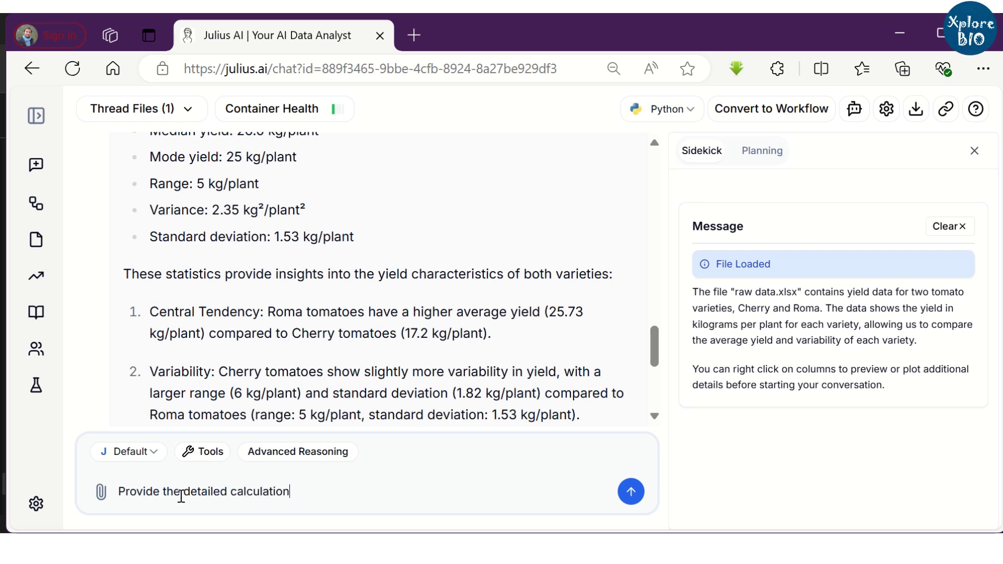
Ask for the detailed calculation of all these analyses and review the worked Cherry and Roma results
type("of all thes")
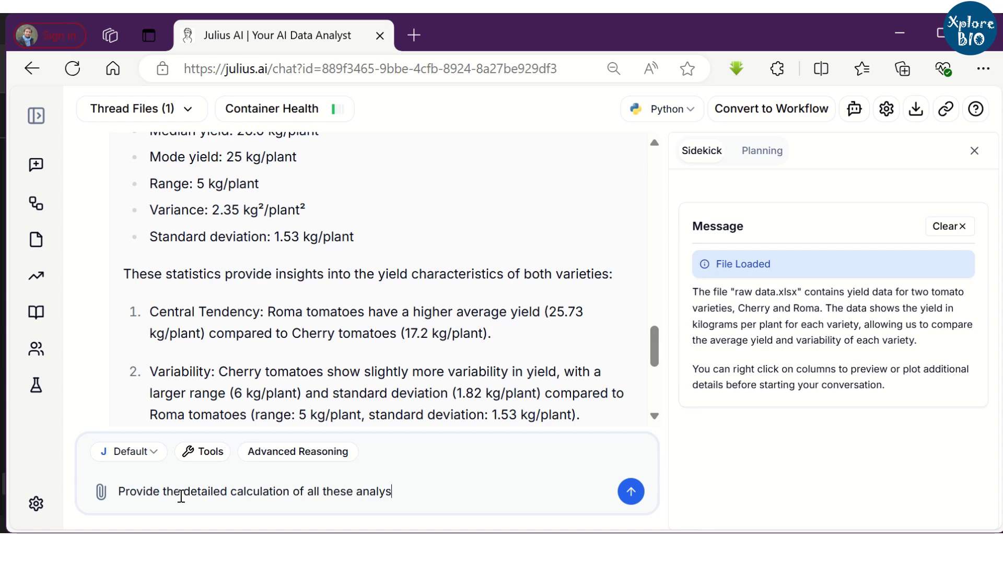
type("e analys")
key("Return")
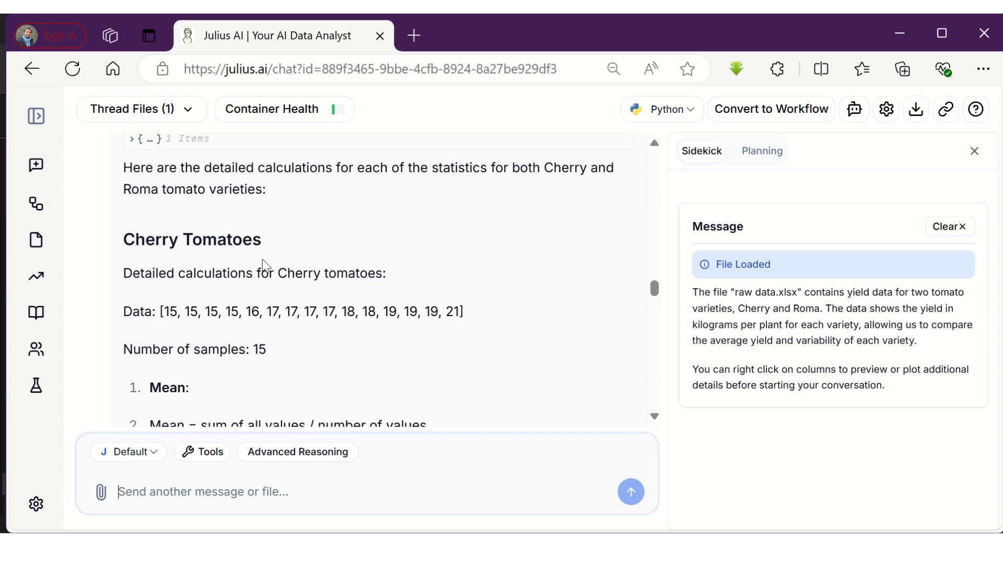
scroll(236, 274, "down", 2)
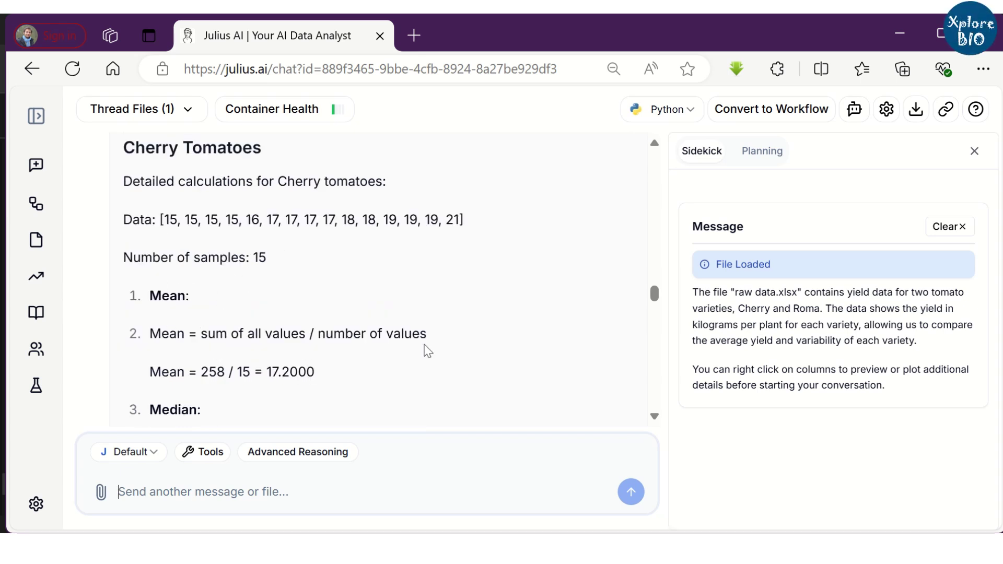
scroll(425, 340, "down", 2)
scroll(384, 297, "down", 2)
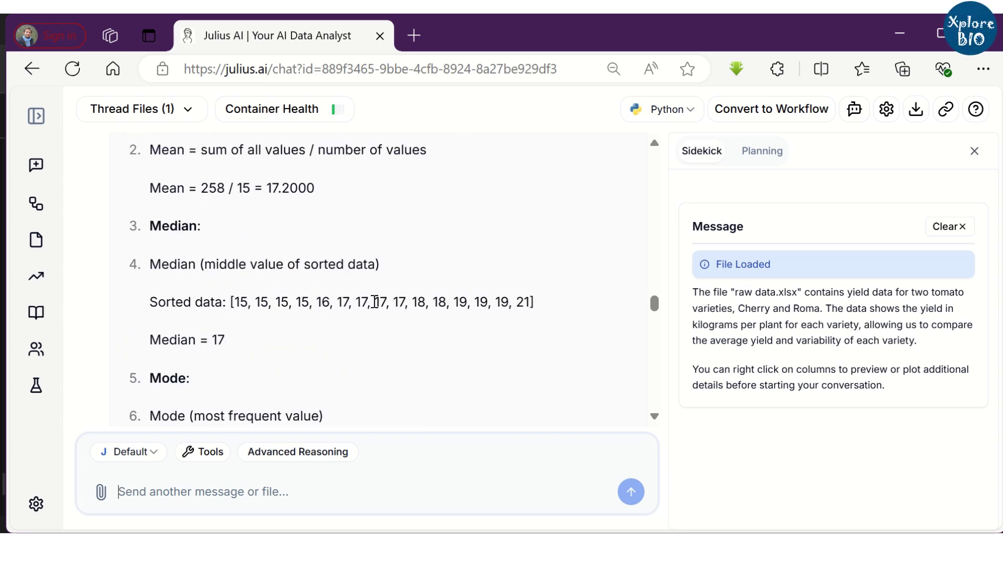
scroll(486, 332, "down", 4)
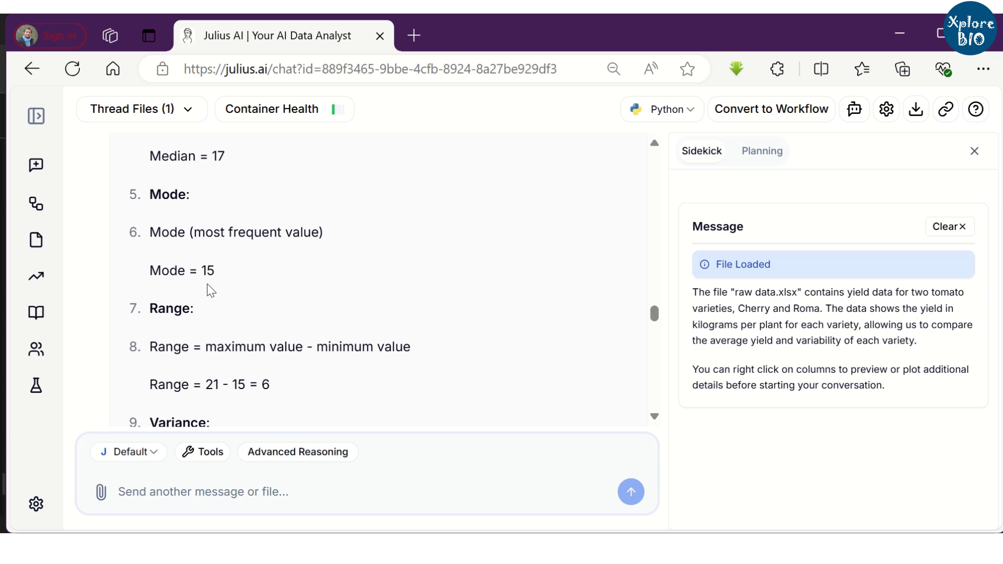
scroll(209, 292, "down", 2)
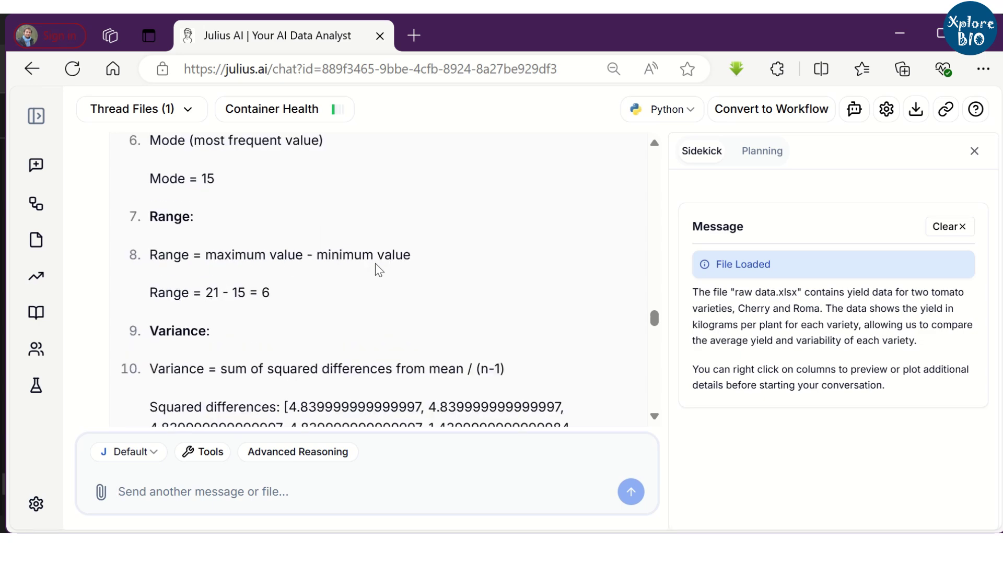
scroll(375, 263, "down", 2)
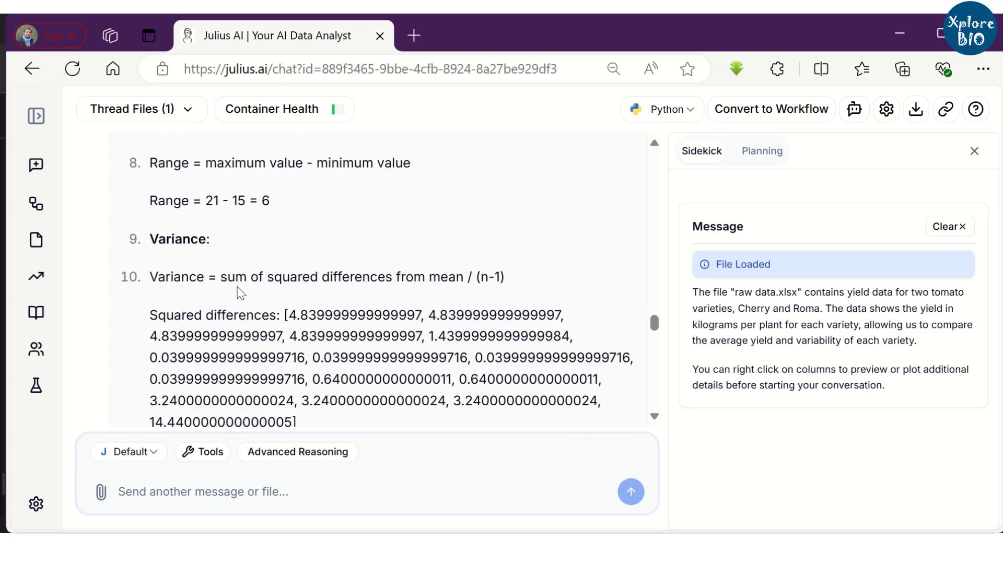
scroll(455, 274, "down", 2)
scroll(464, 314, "down", 2)
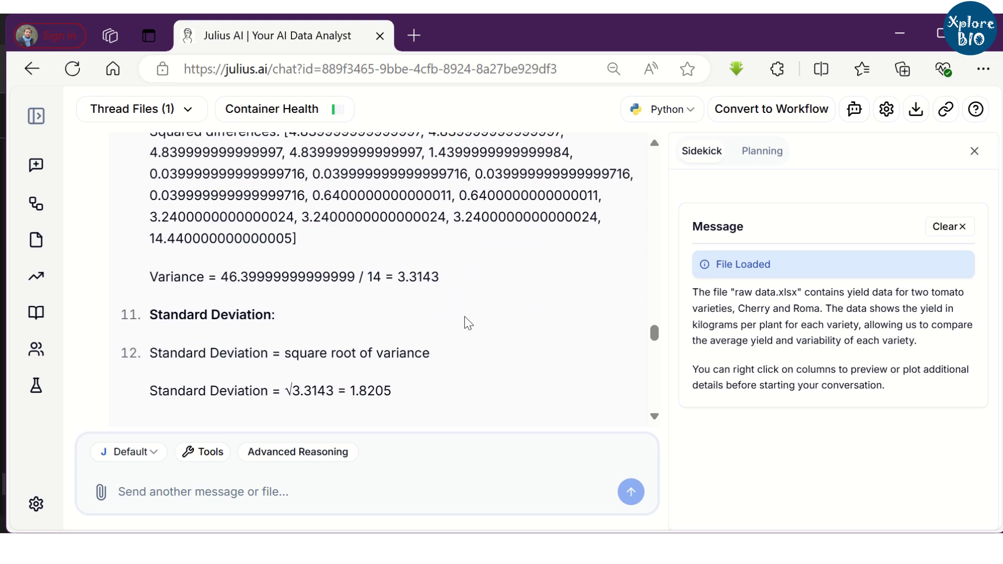
scroll(454, 283, "down", 4)
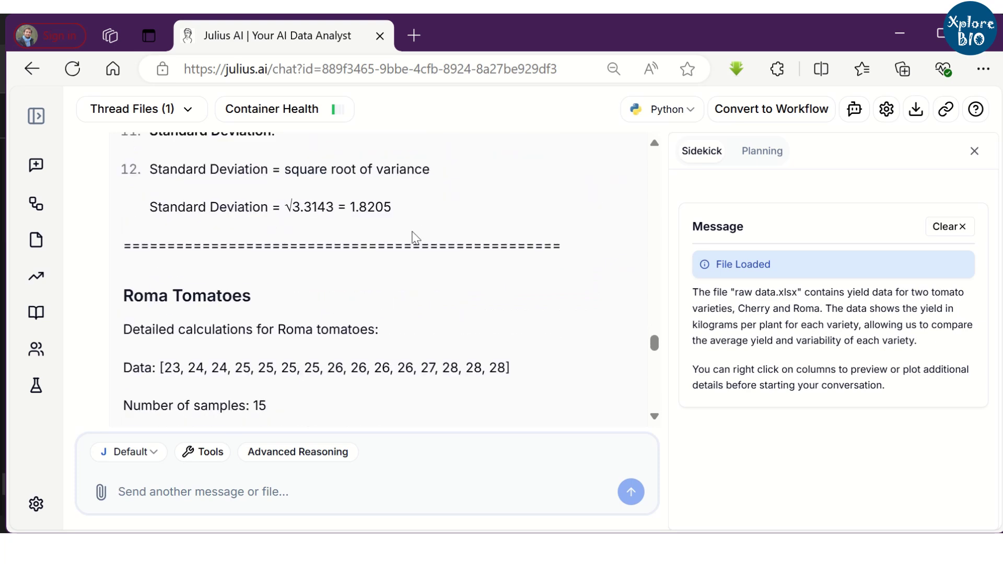
scroll(419, 250, "down", 10)
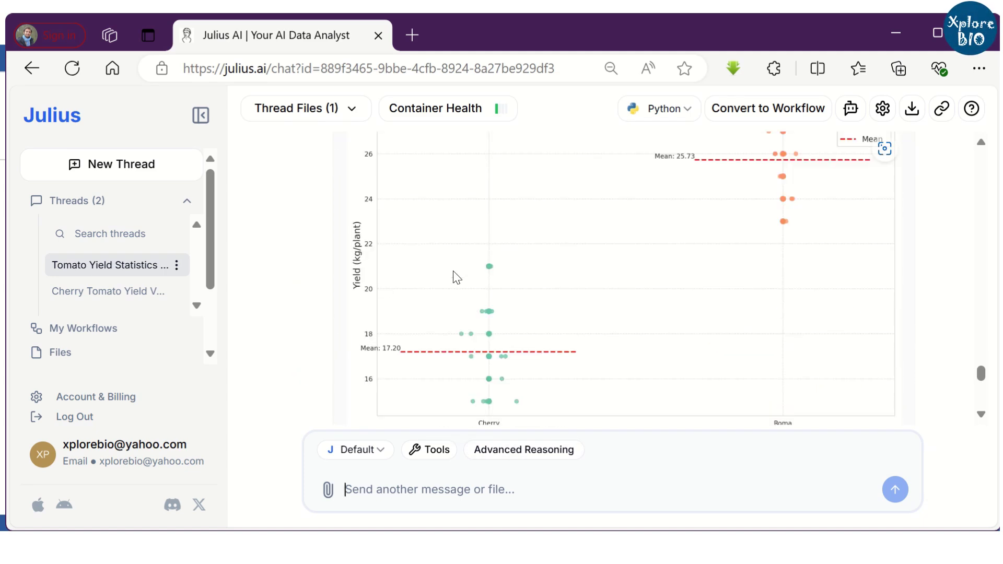
scroll(457, 277, "up", 2)
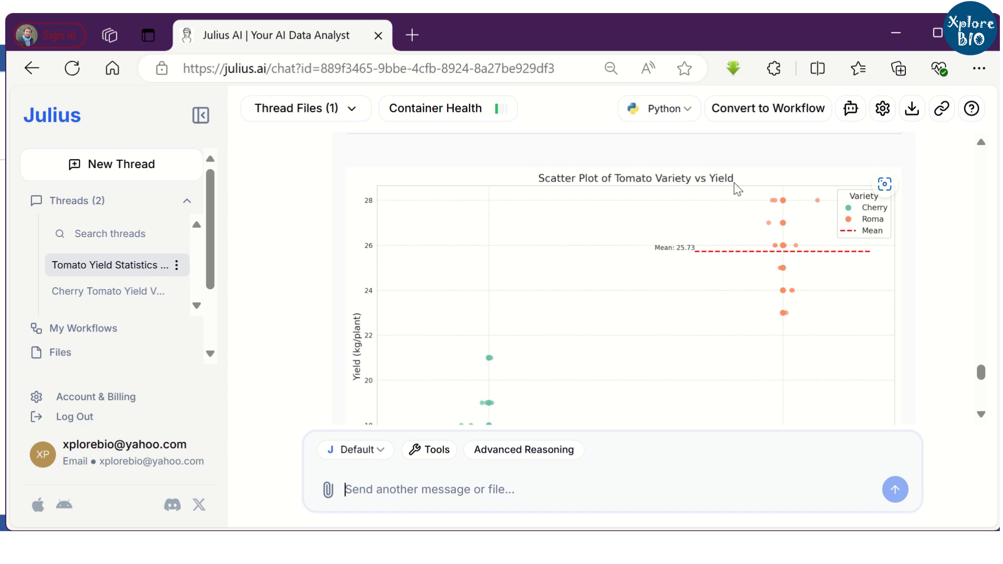
scroll(543, 329, "down", 2)
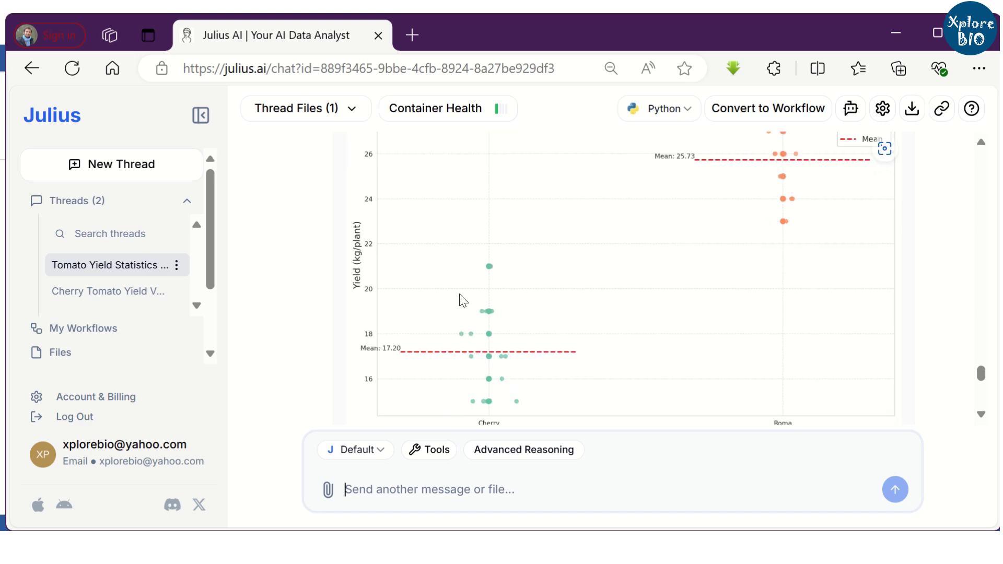
scroll(486, 324, "up", 2)
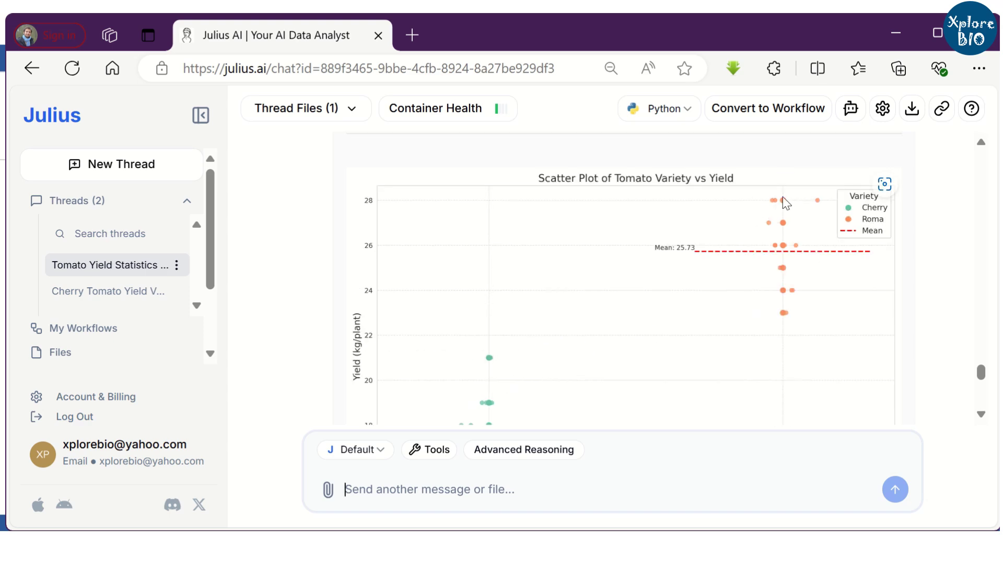
scroll(817, 309, "down", 8)
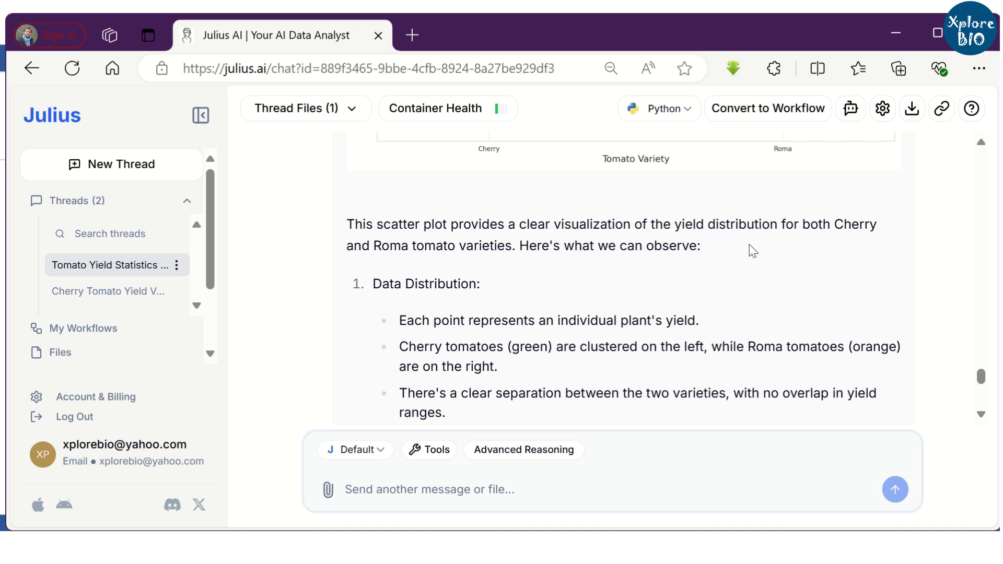
scroll(752, 251, "down", 2)
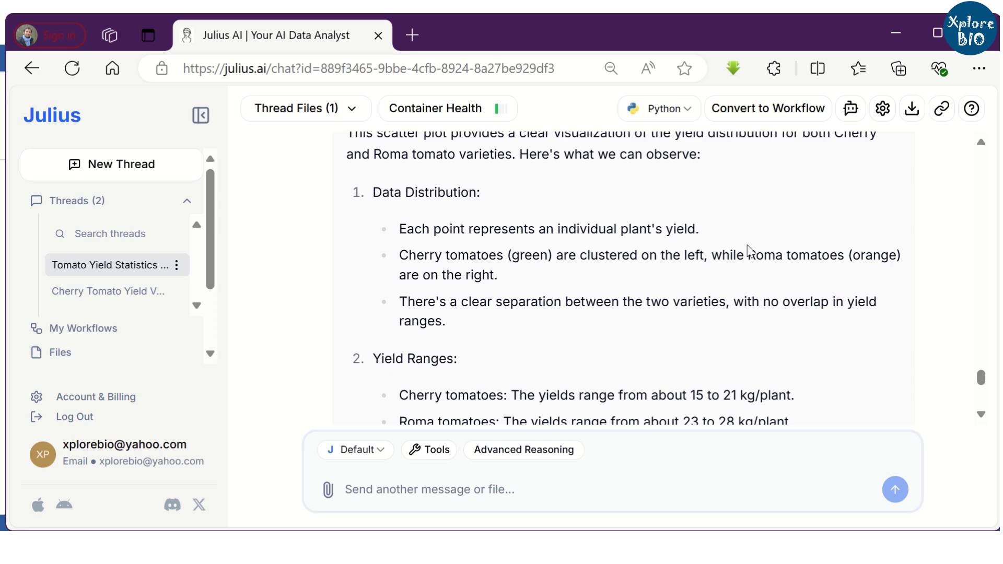
scroll(750, 251, "down", 4)
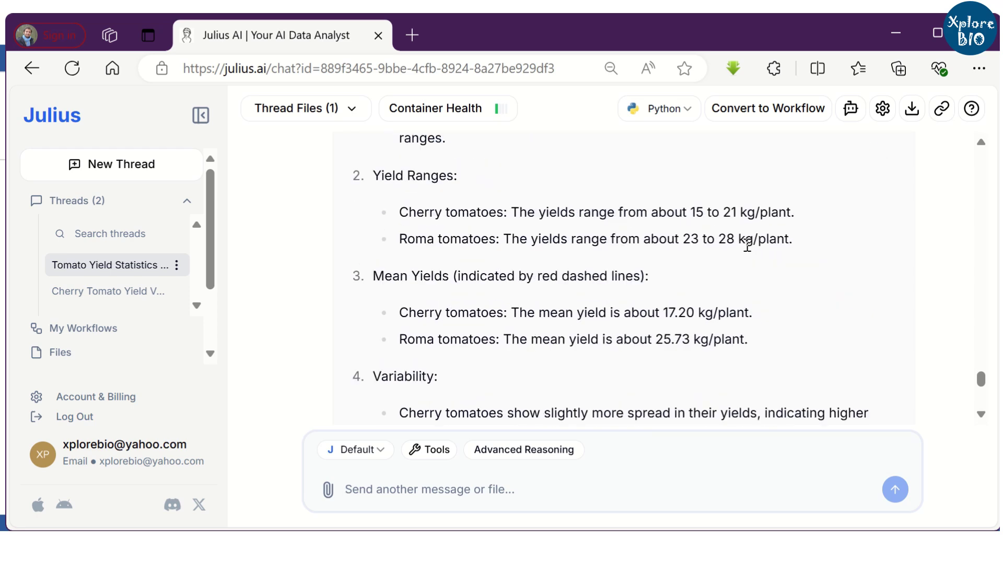
scroll(749, 246, "down", 2)
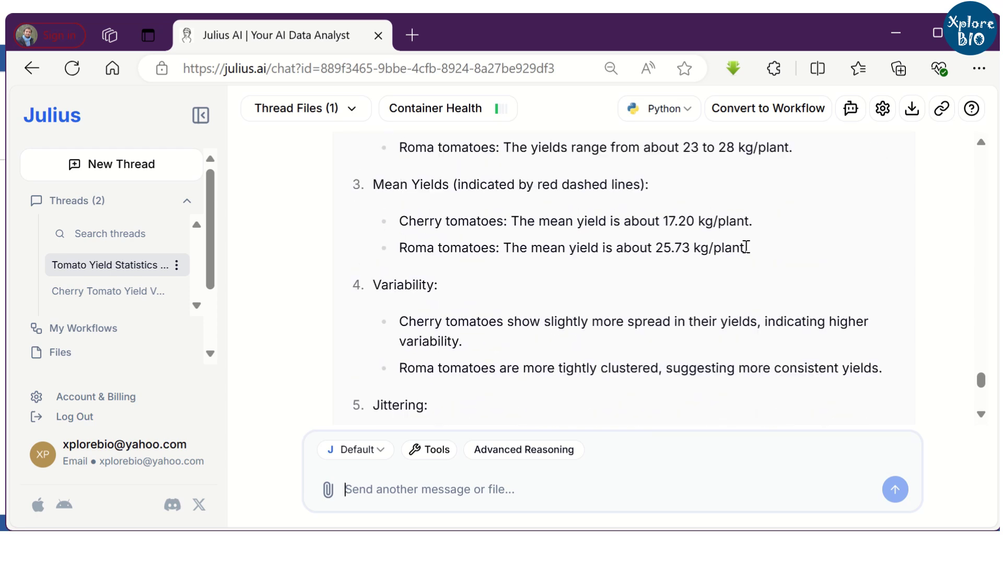
scroll(746, 247, "down", 4)
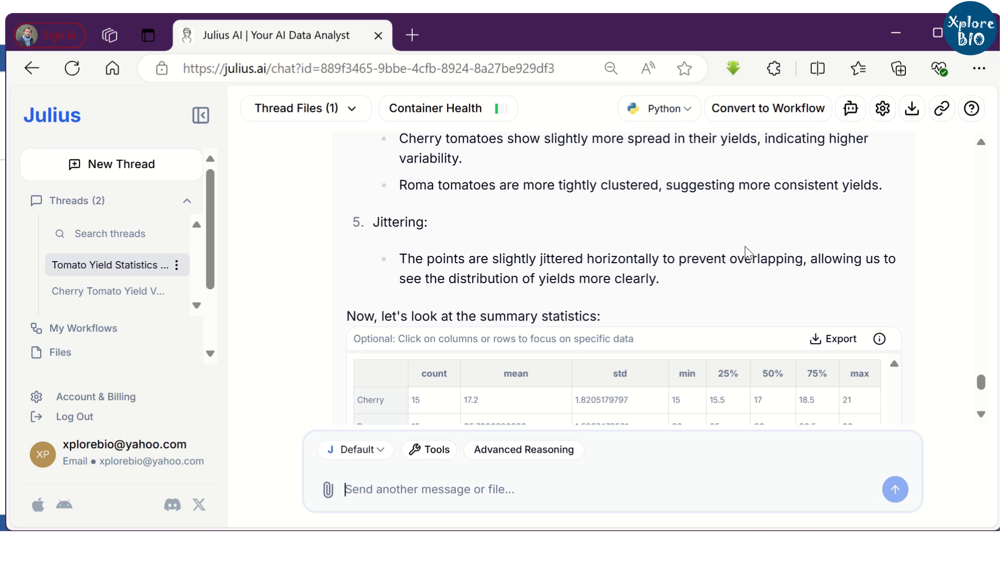
scroll(749, 253, "down", 2)
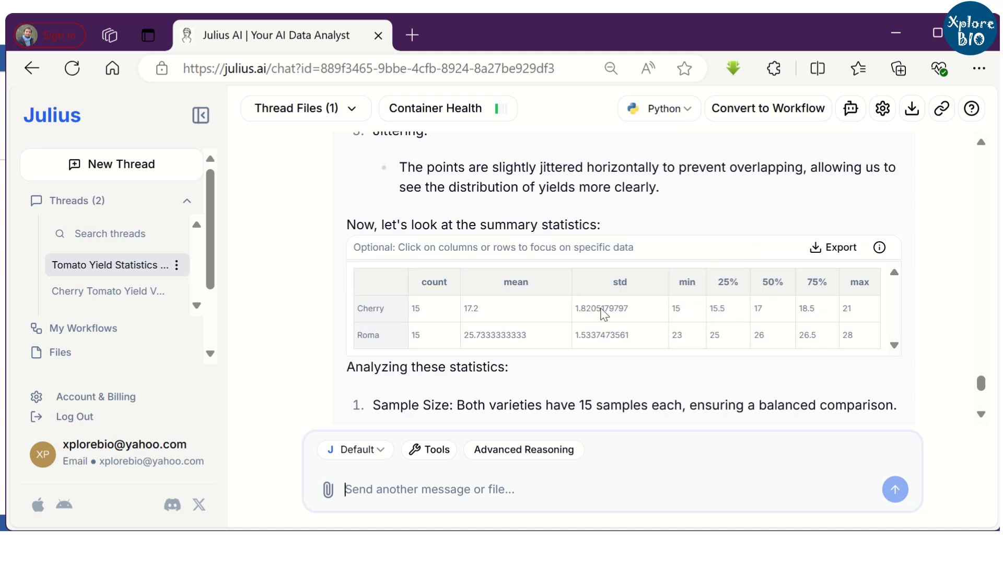
scroll(621, 401, "down", 2)
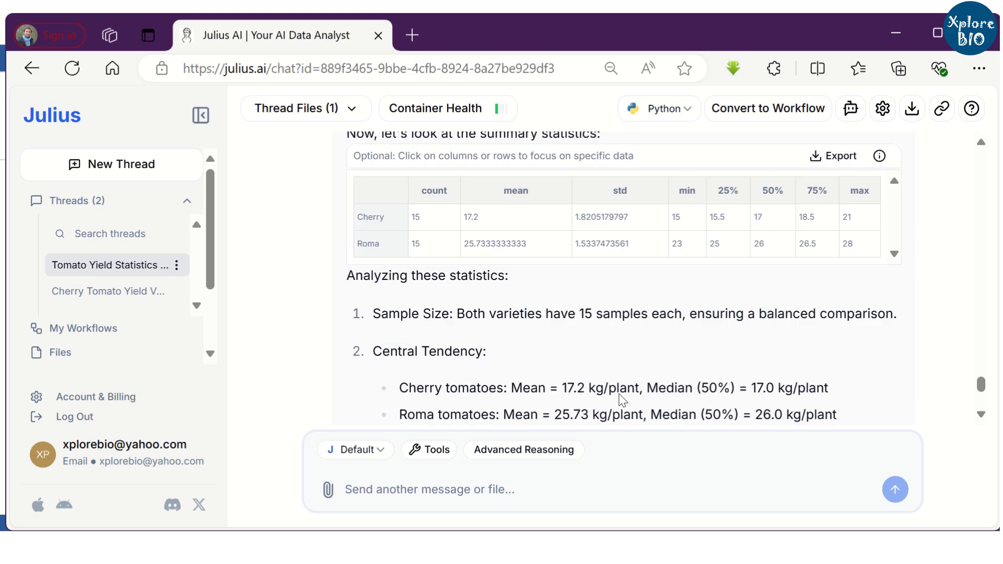
scroll(629, 362, "down", 2)
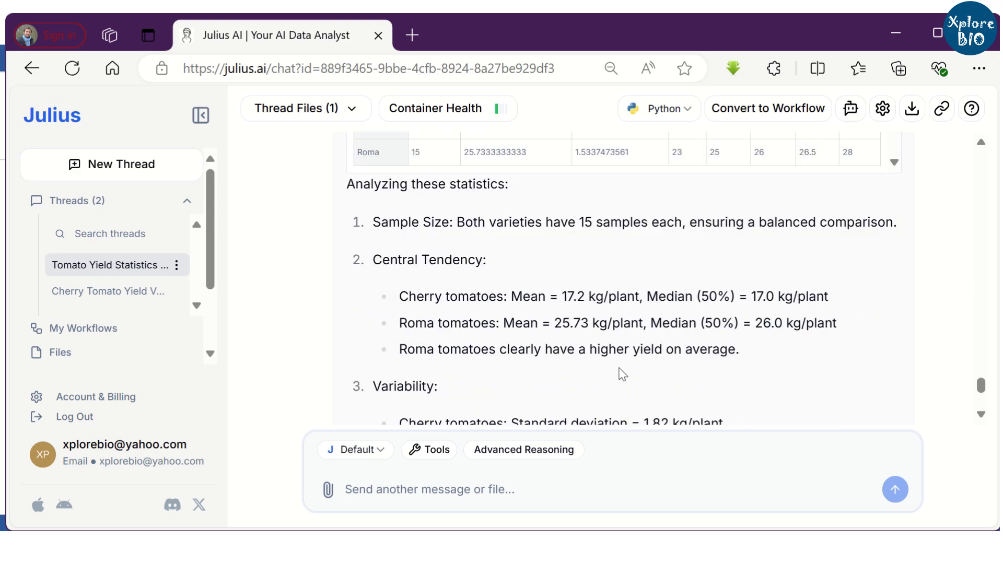
scroll(622, 374, "down", 8)
scroll(620, 377, "down", 4)
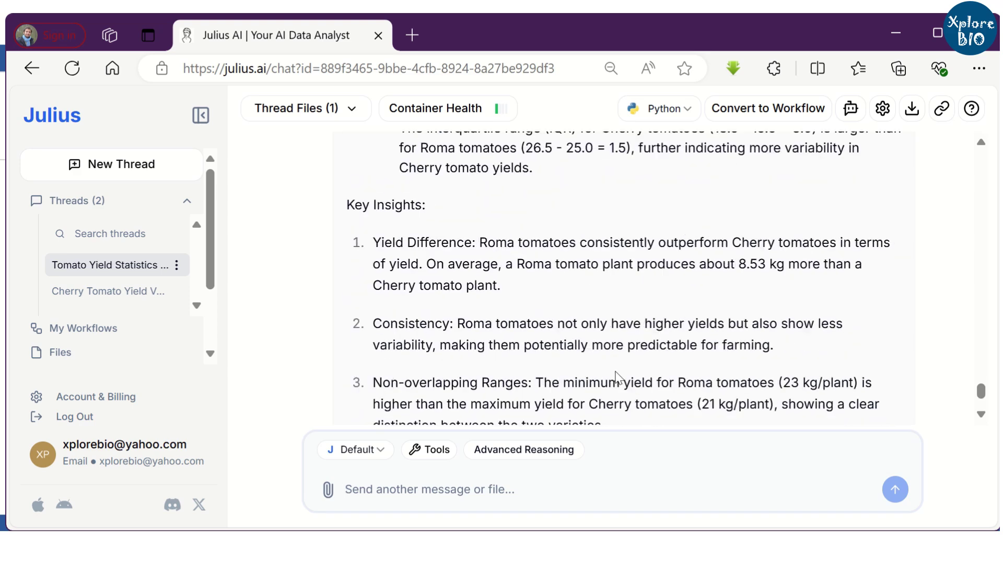
scroll(619, 378, "down", 2)
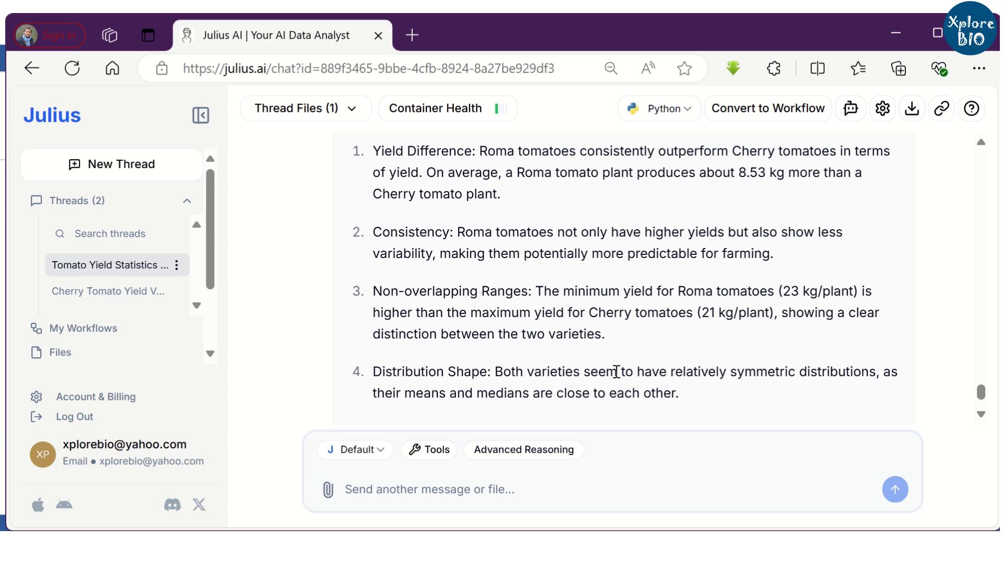
scroll(649, 359, "down", 15)
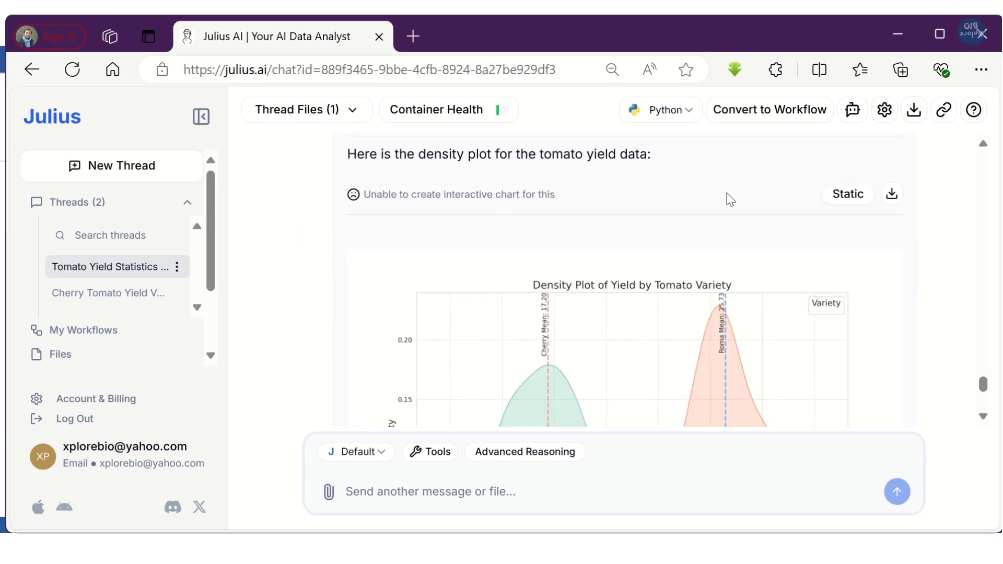
scroll(605, 214, "down", 2)
scroll(772, 188, "down", 2)
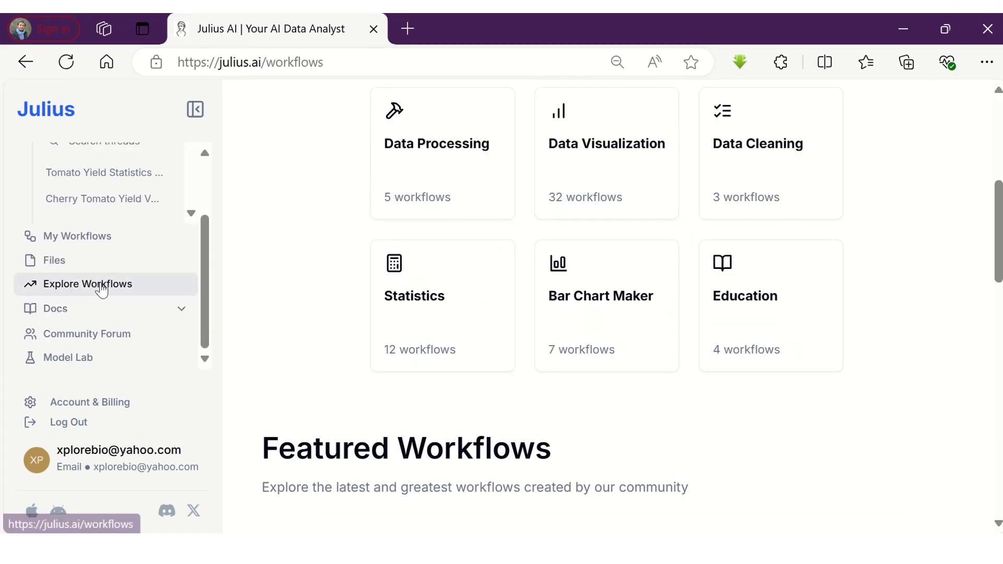
Browse the Data Processing workflow category on Explore Workflows
scroll(309, 277, "up", 5)
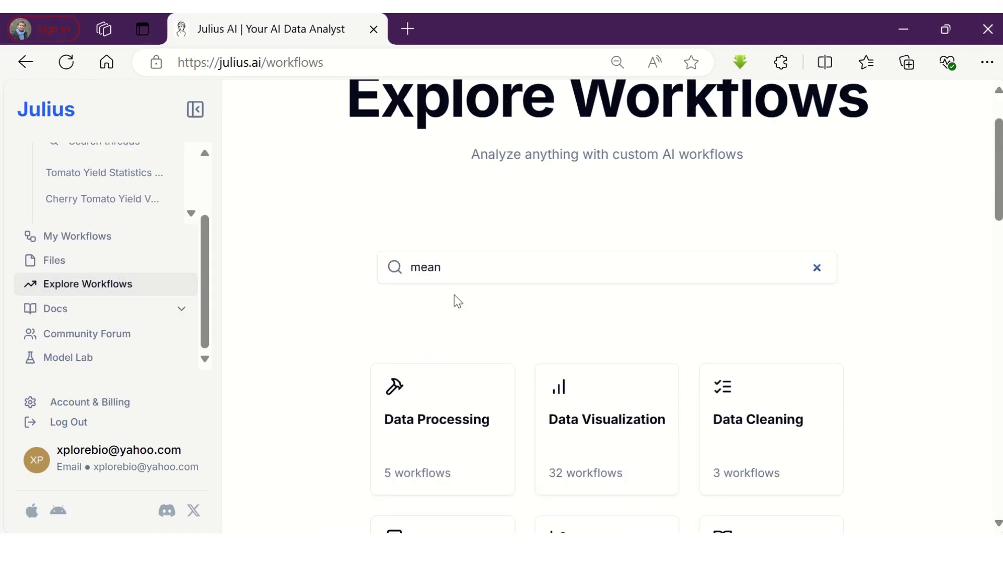
scroll(458, 302, "down", 4)
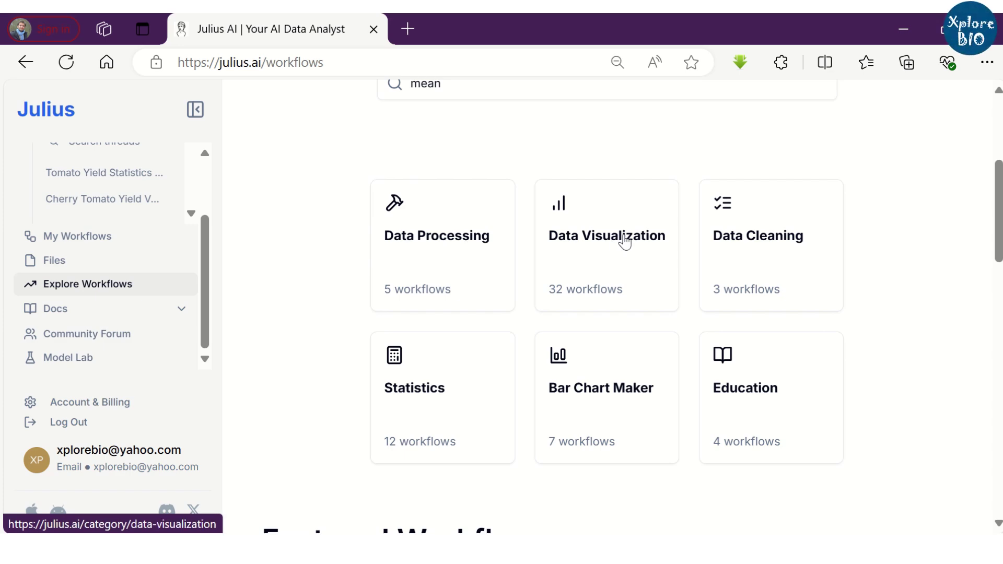
left_click(440, 252)
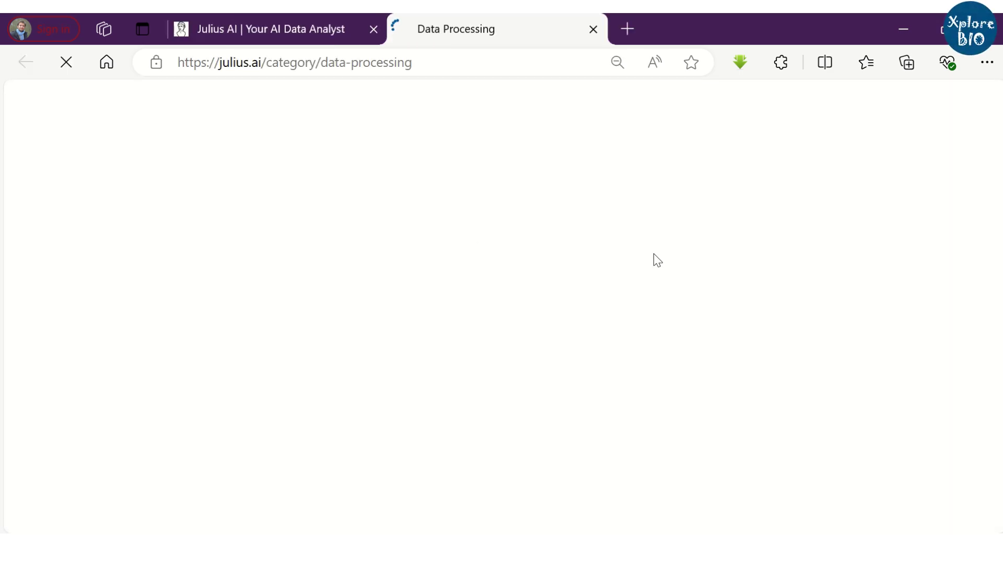
scroll(757, 303, "down", 6)
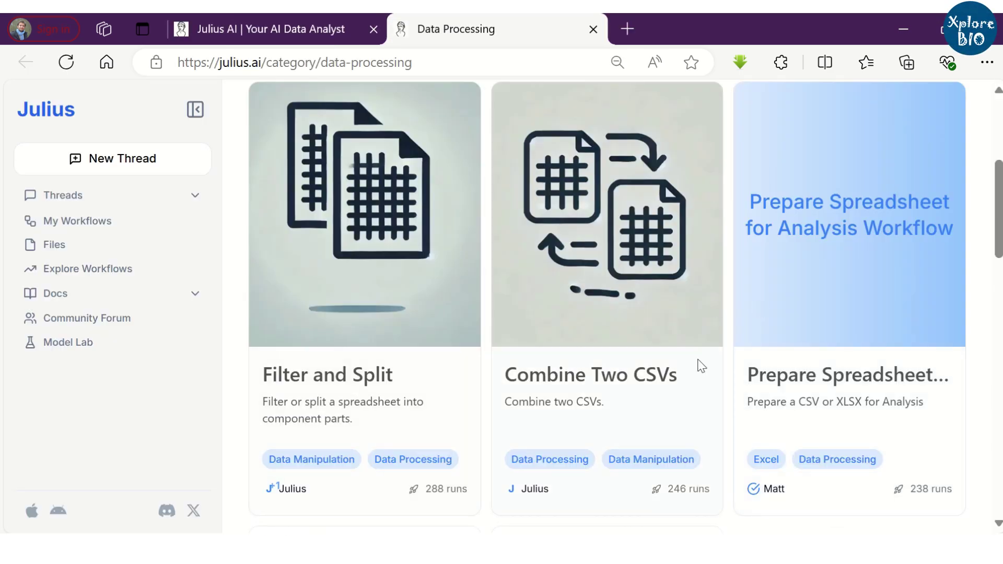
scroll(702, 365, "down", 5)
left_click(329, 41)
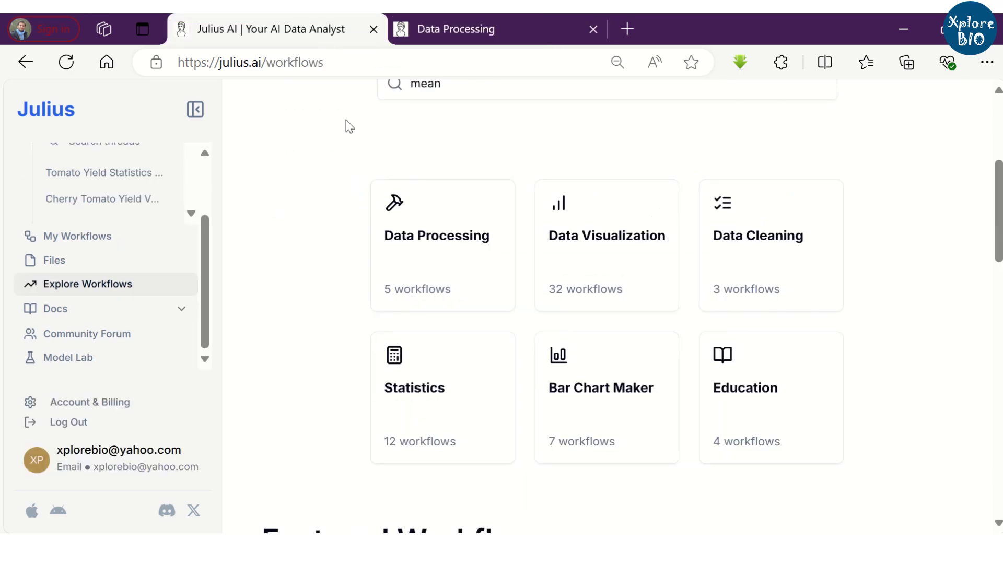
Browse the Data Visualization workflow category
left_click(614, 242)
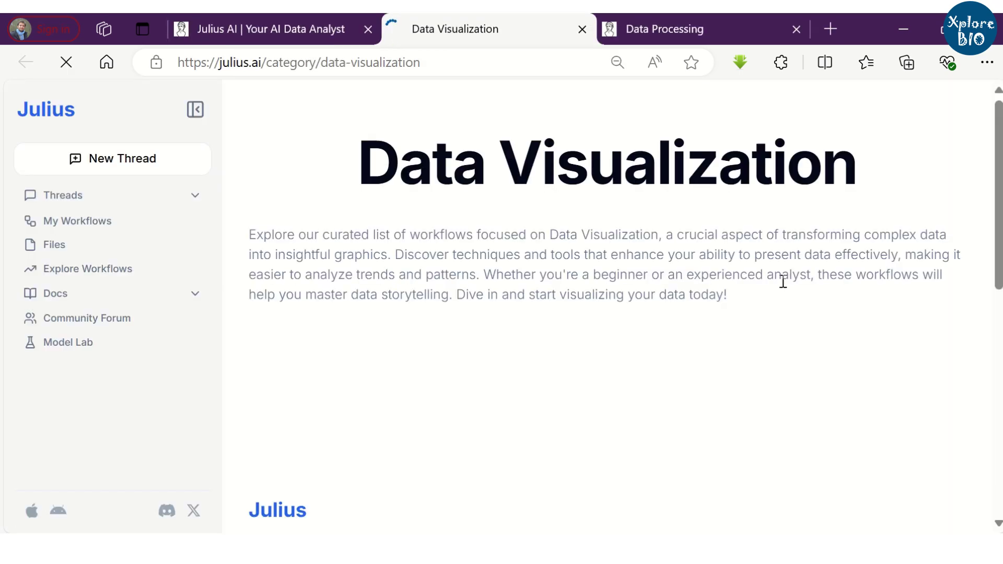
scroll(757, 230, "down", 7)
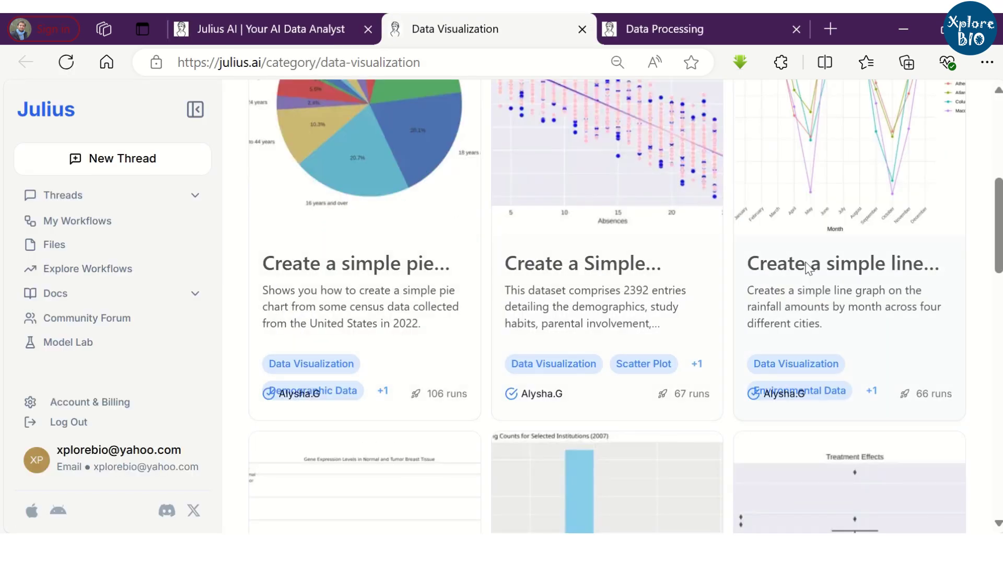
scroll(809, 268, "down", 3)
scroll(663, 296, "down", 4)
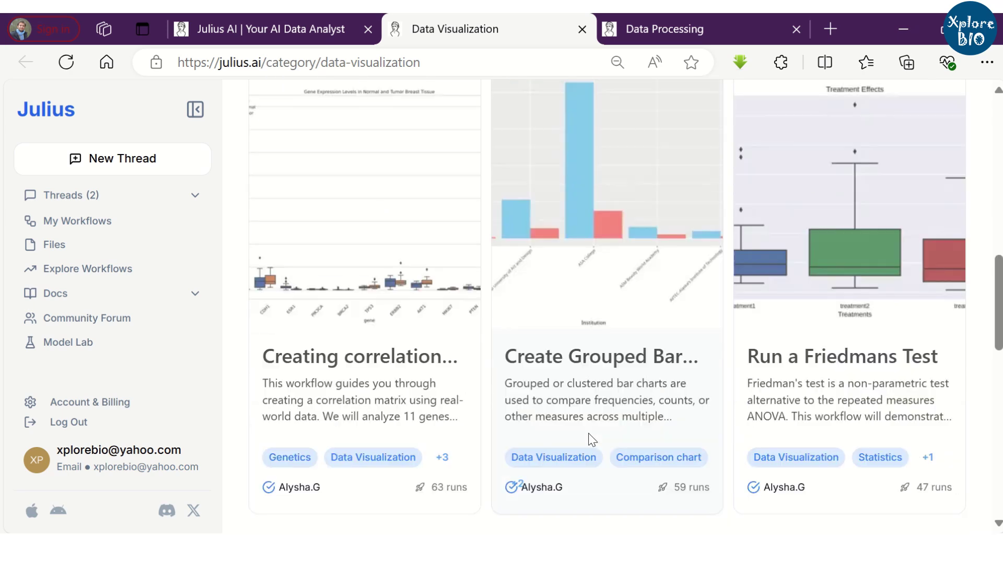
scroll(778, 367, "down", 7)
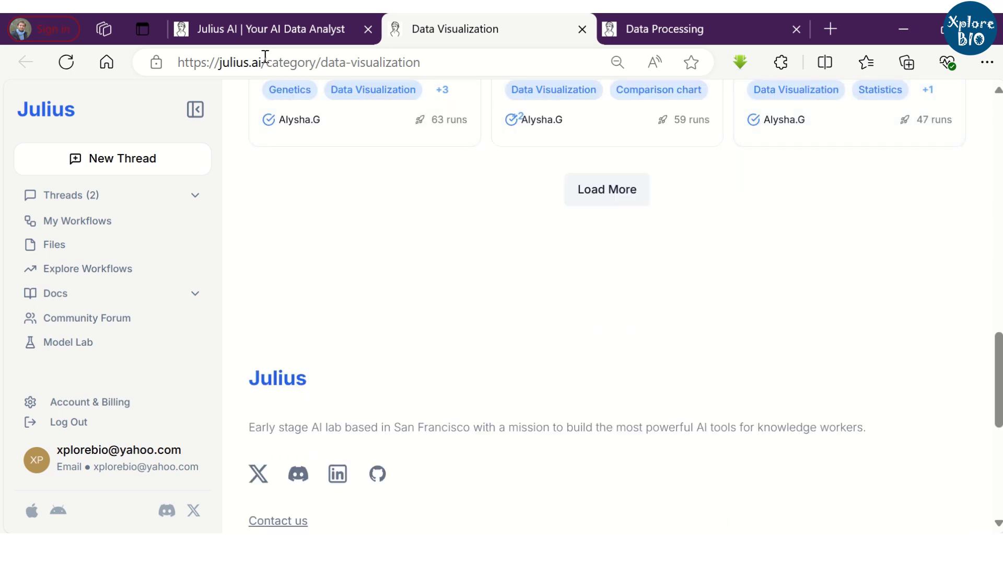
left_click(250, 40)
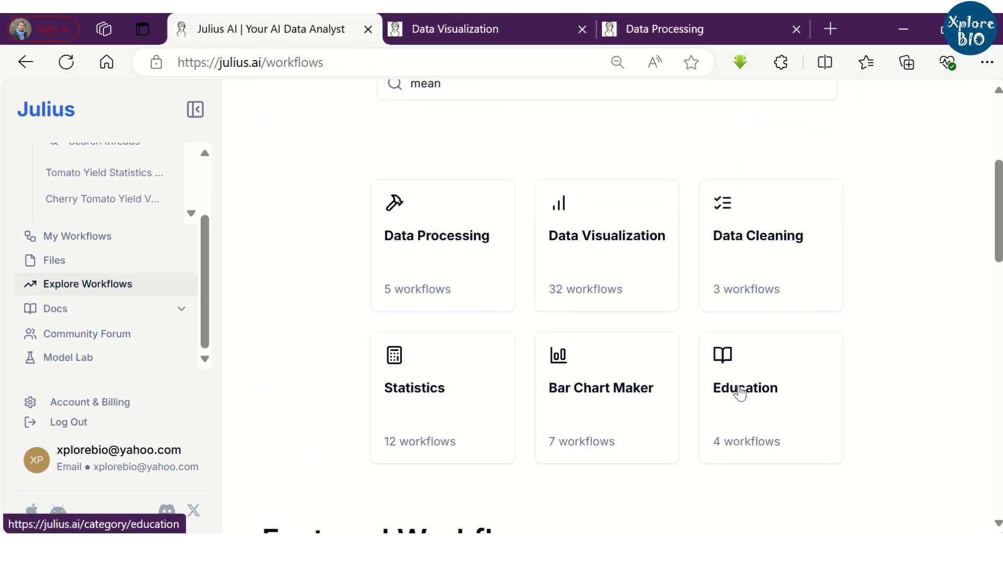
Browse the Bar Chart Maker workflow category
left_click(609, 394)
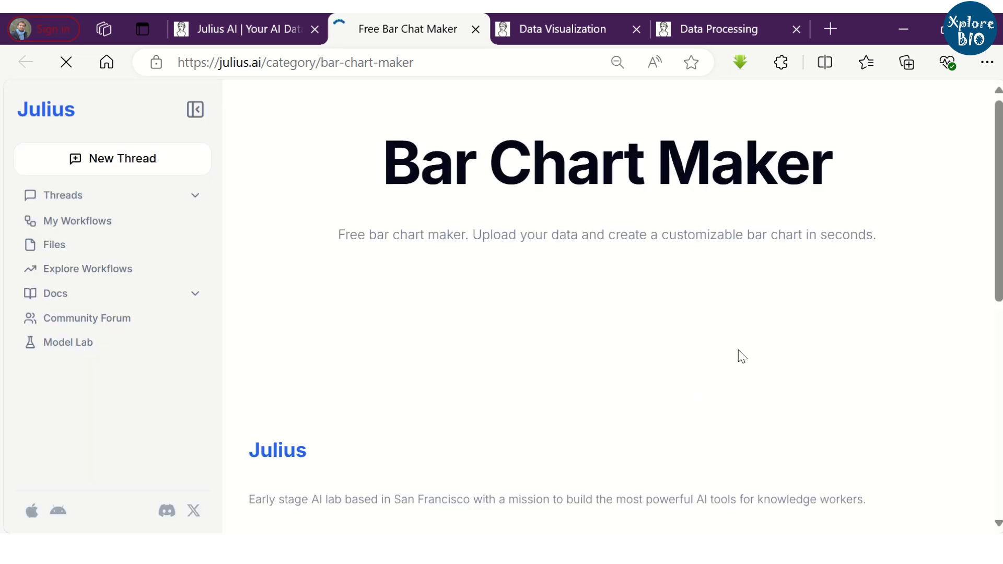
scroll(739, 354, "down", 5)
scroll(736, 361, "up", 5)
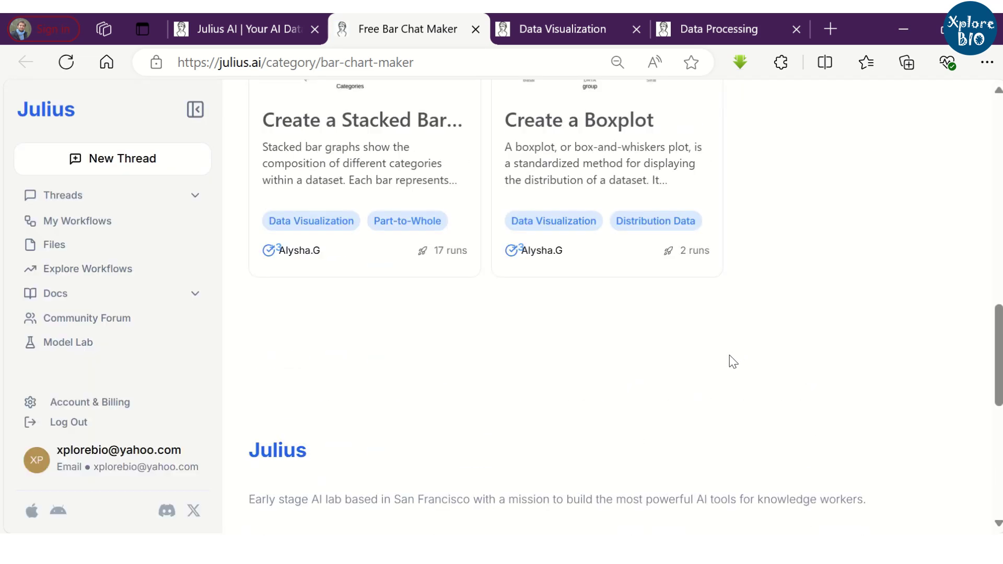
scroll(560, 345, "up", 3)
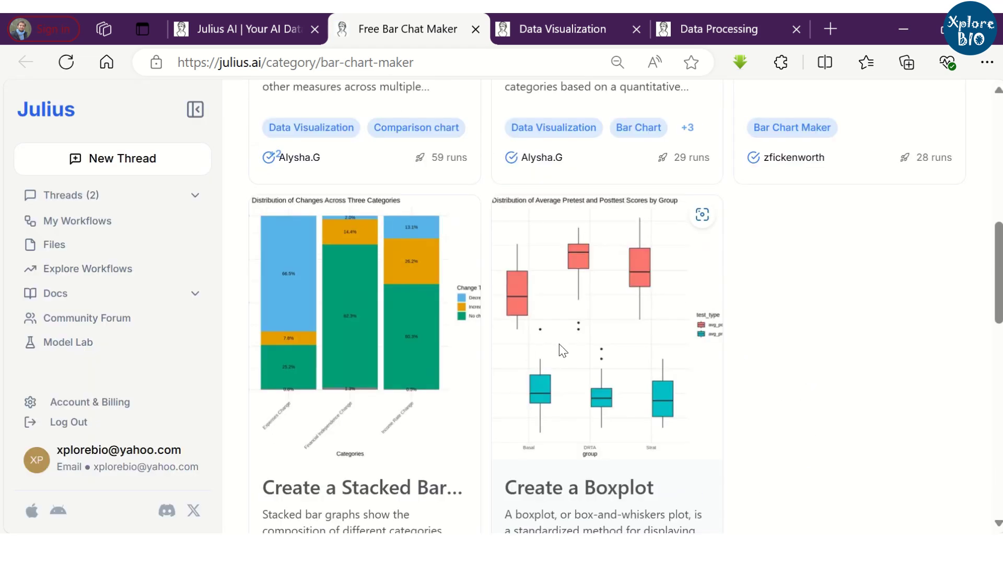
scroll(559, 345, "up", 5)
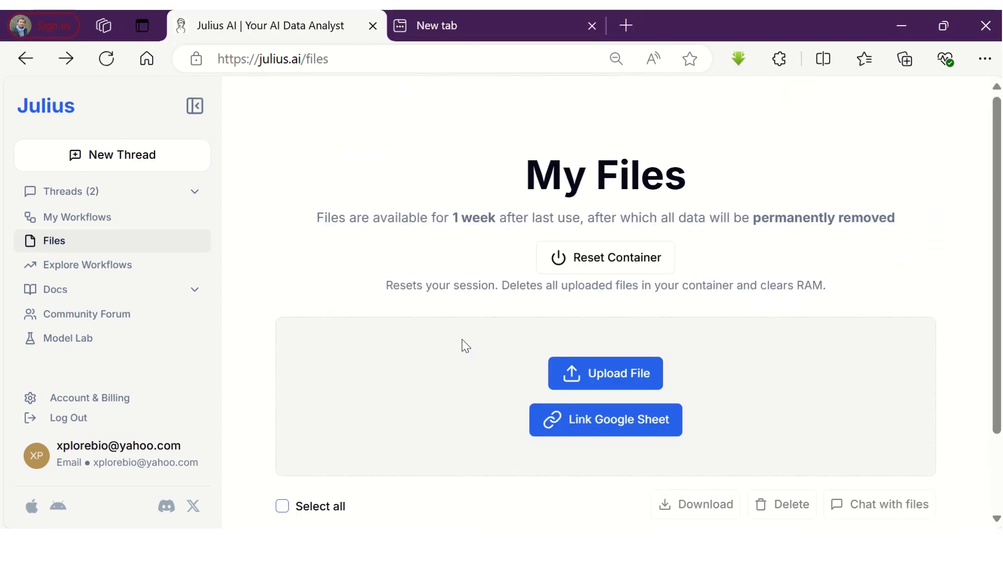
Show annual billing plans: Lite ₹1250.00, Standard ₹3035.00, Pro ₹4146.66 per month
left_click(76, 398)
left_click(576, 160)
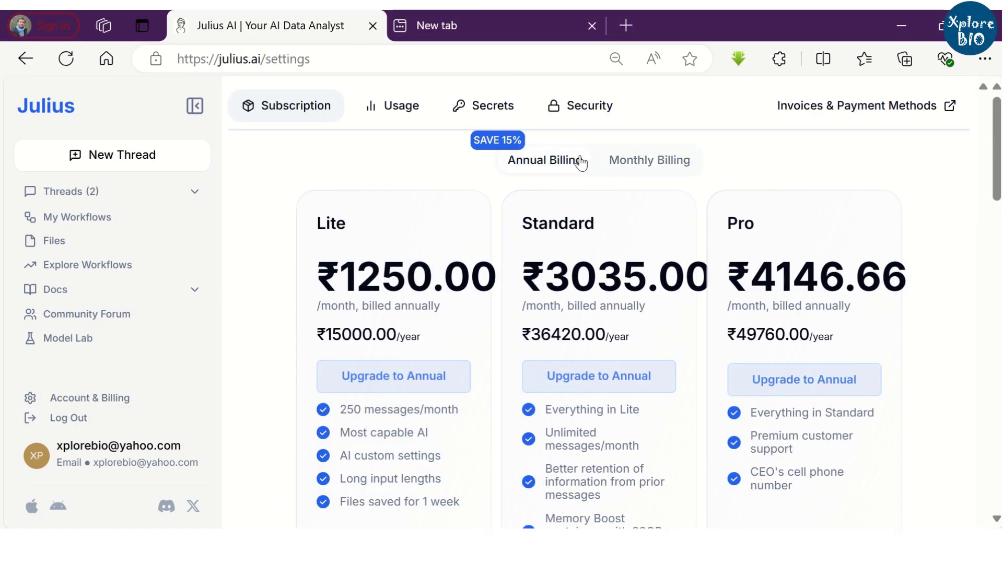
scroll(620, 201, "down", 5)
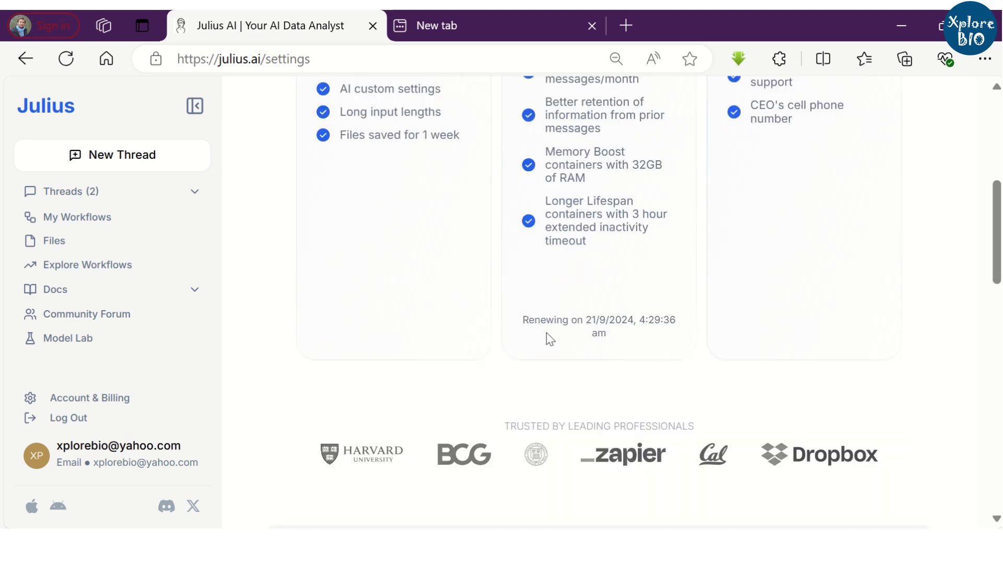
scroll(709, 383, "up", 5)
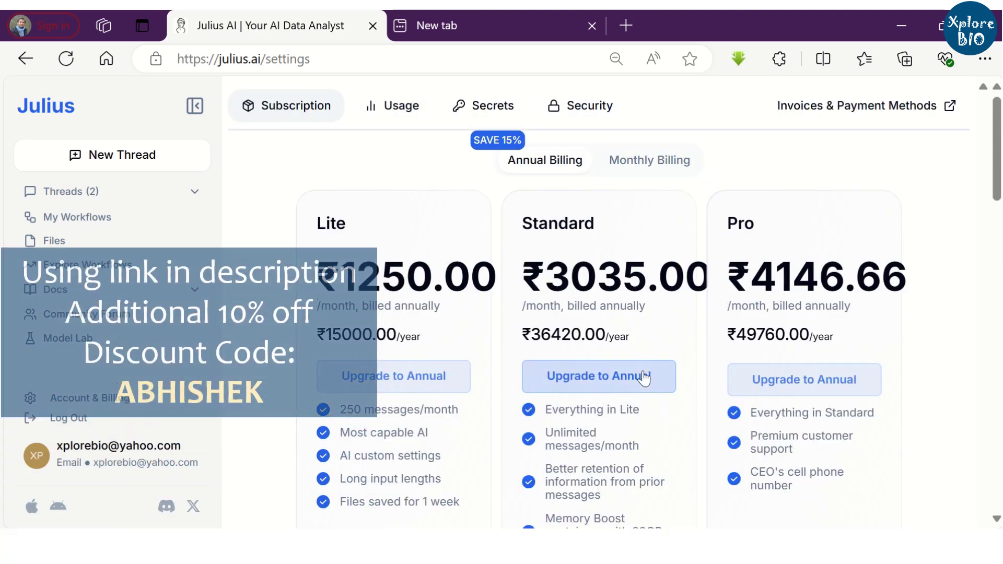
scroll(645, 378, "down", 2)
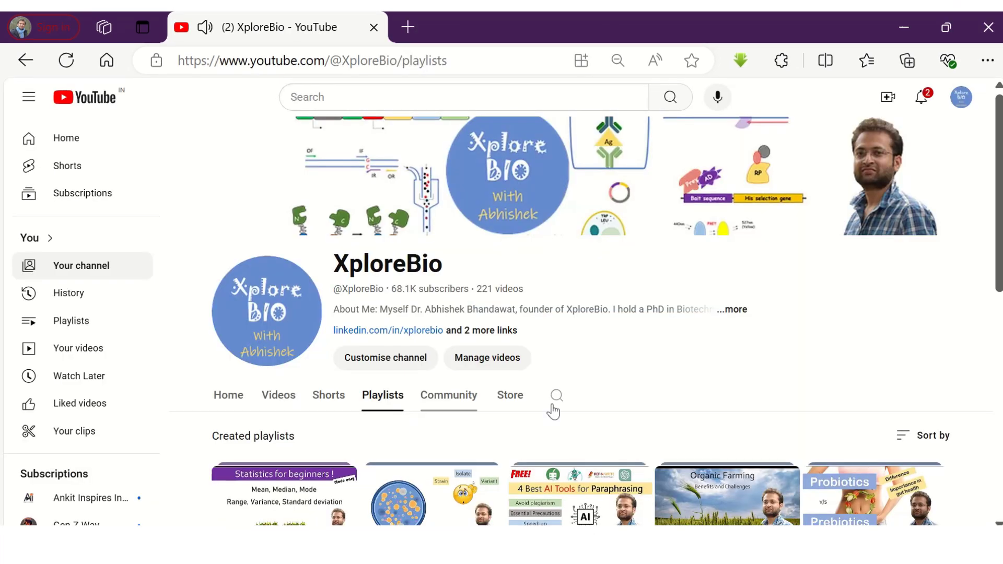
scroll(616, 395, "down", 1)
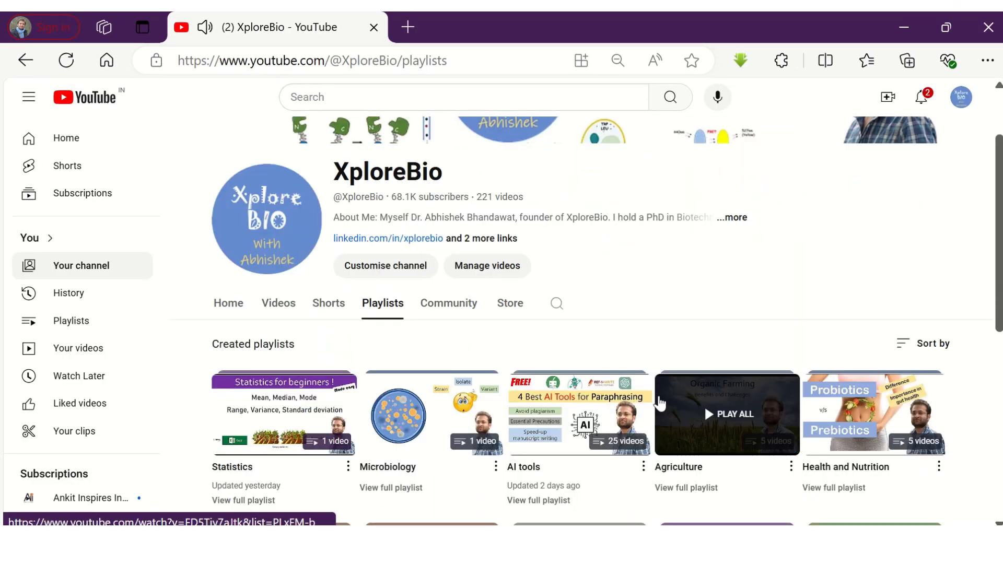
scroll(659, 404, "down", 2)
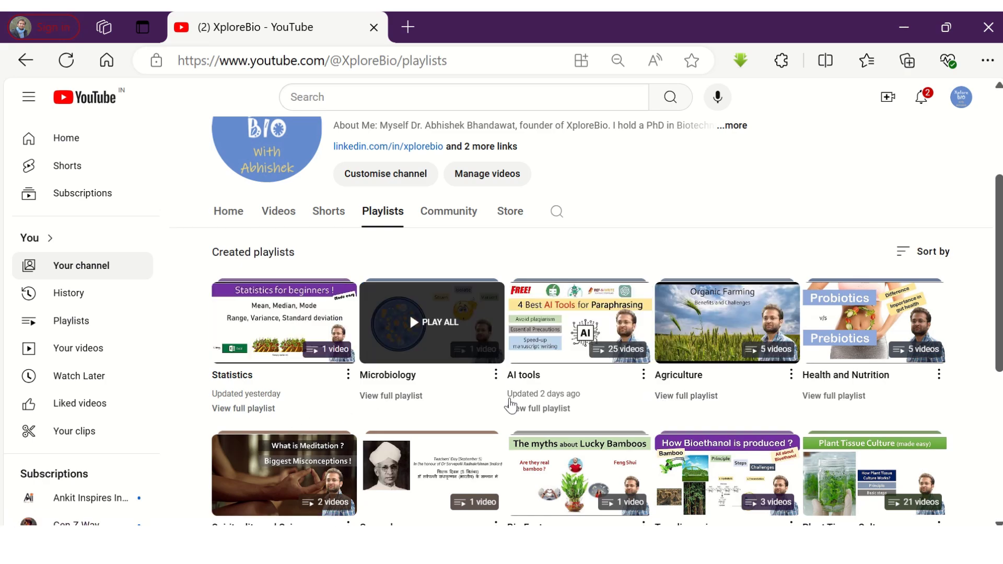
scroll(852, 312, "down", 2)
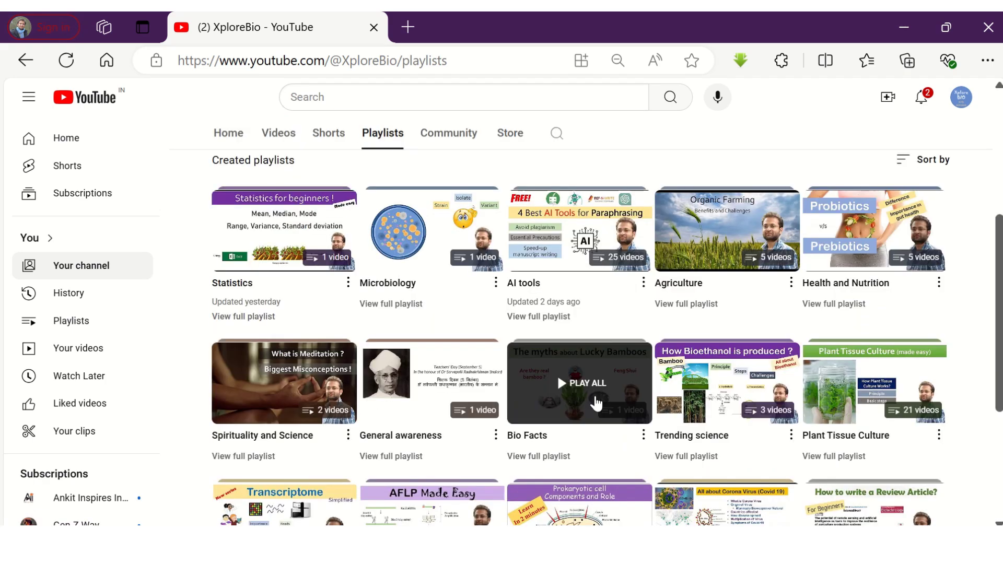
scroll(323, 439, "down", 4)
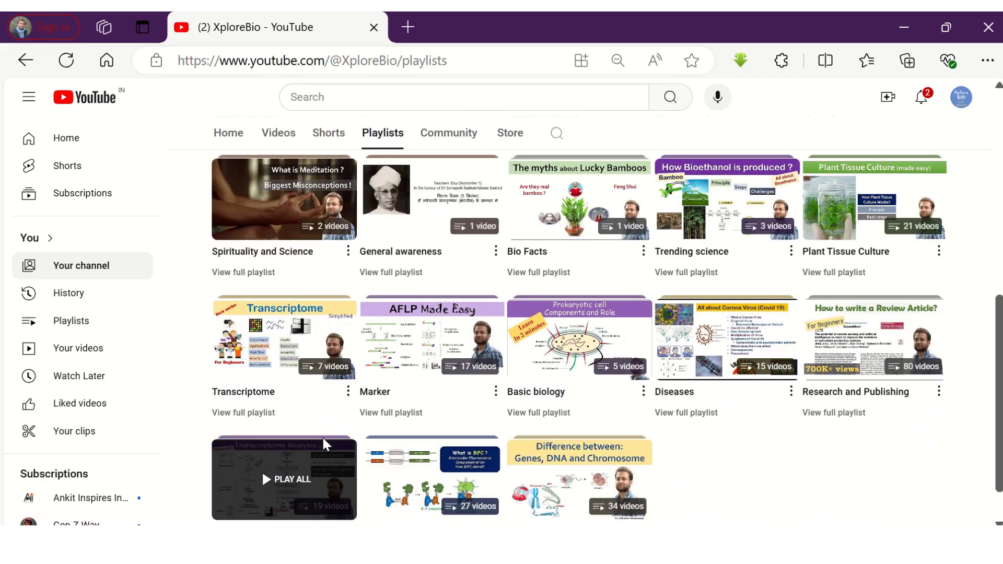
scroll(322, 436, "down", 1)
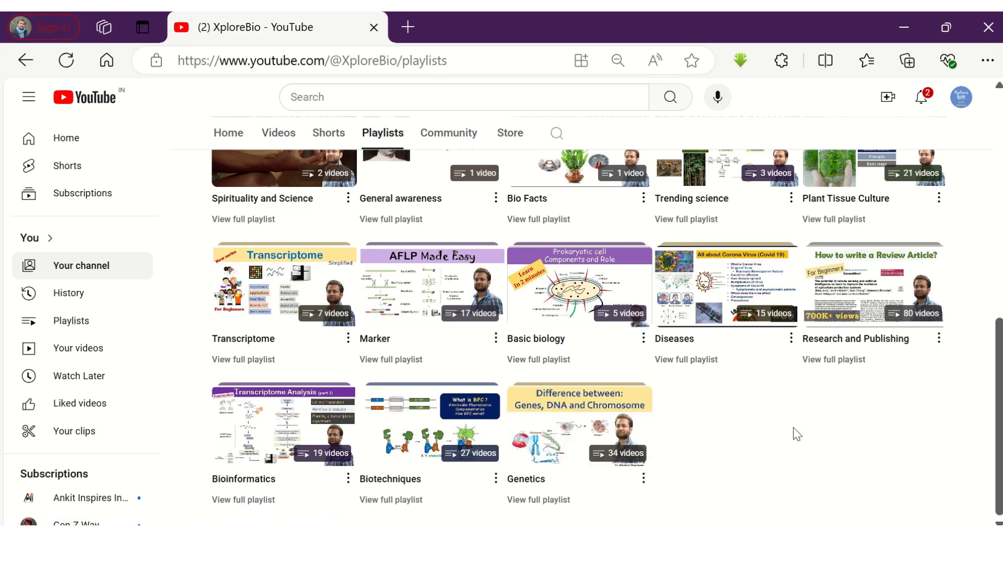